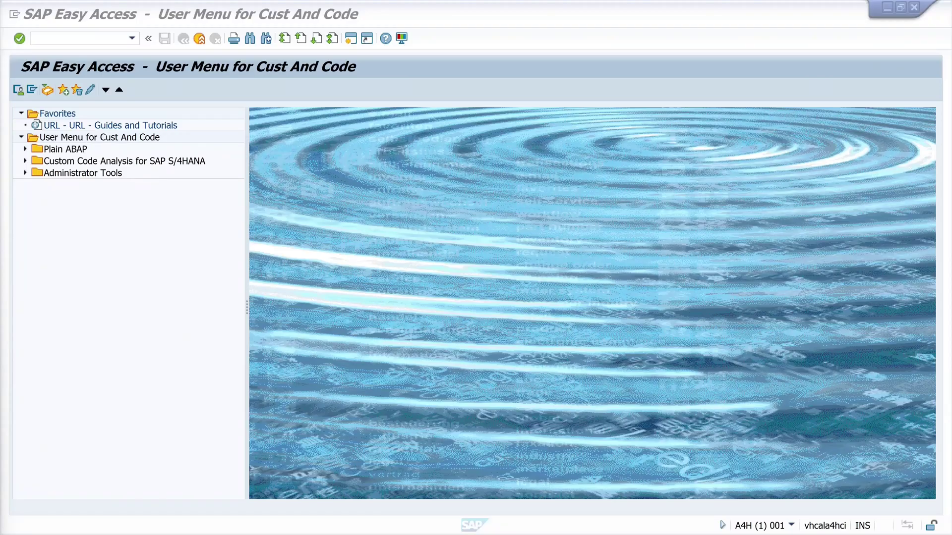
# Step: Start transaction RZ11 to reach the Edit Profile Parameters screen
pyautogui.click(172, 267)
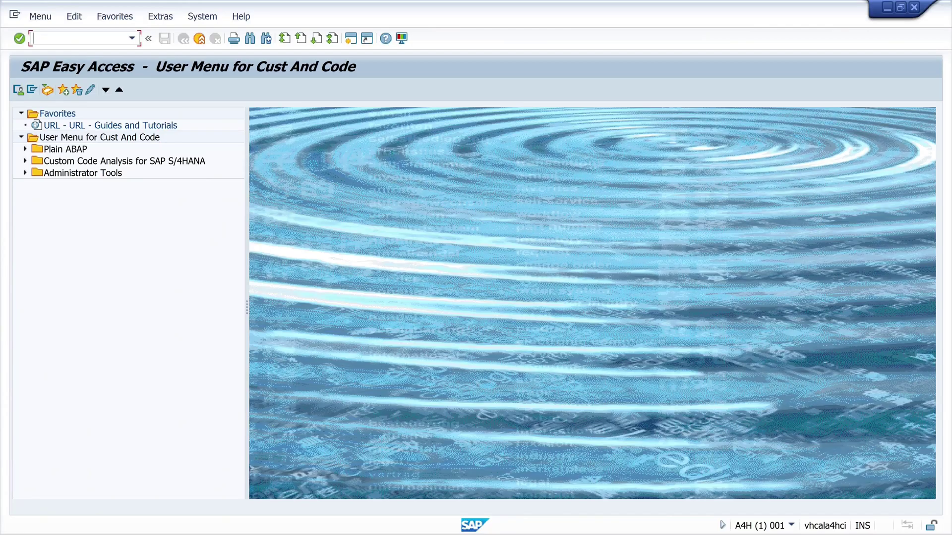
pyautogui.write('/nrz11')
pyautogui.press('Return')
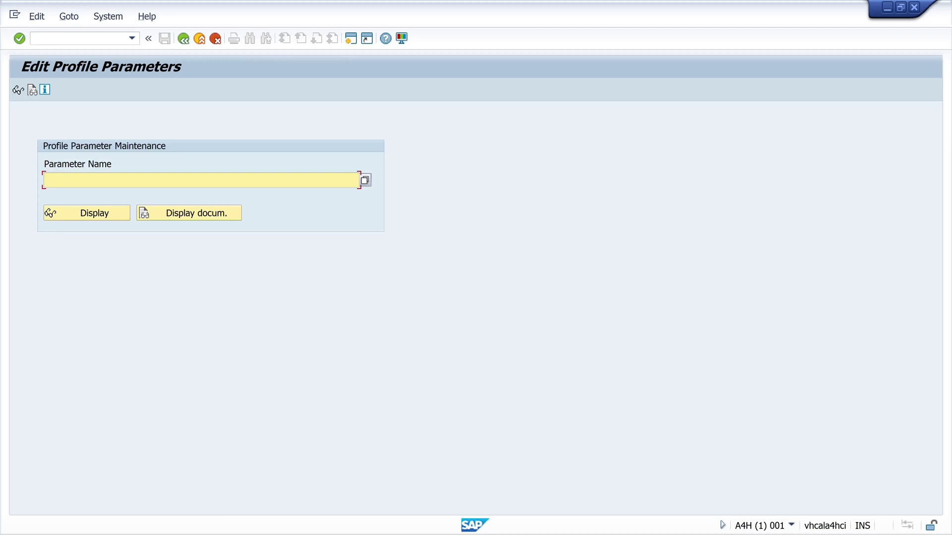
# Step: Confirm rdisp/gui_auto_logout is 3600 seconds without saving a change, then open TU02 change history
pyautogui.write('a')
pyautogui.press('BackSpace')
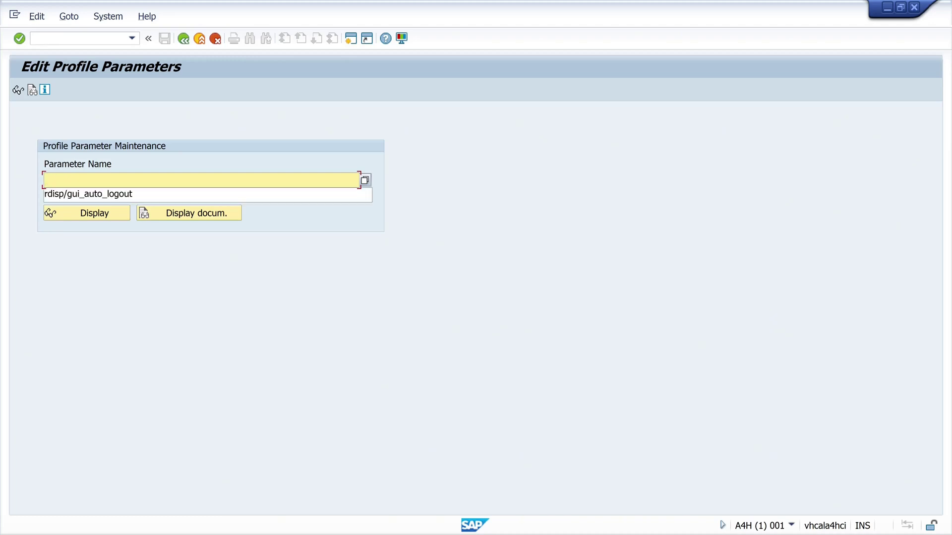
pyautogui.click(100, 196)
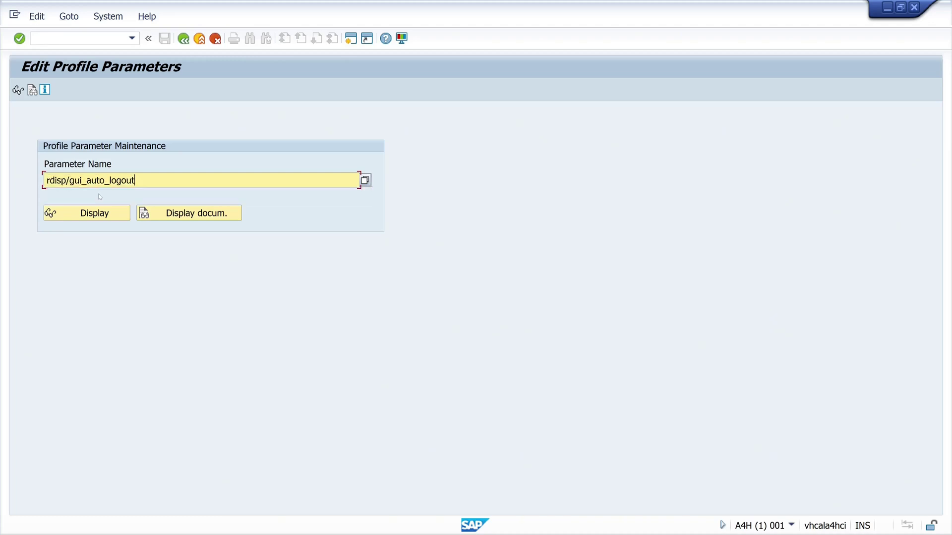
pyautogui.click(111, 212)
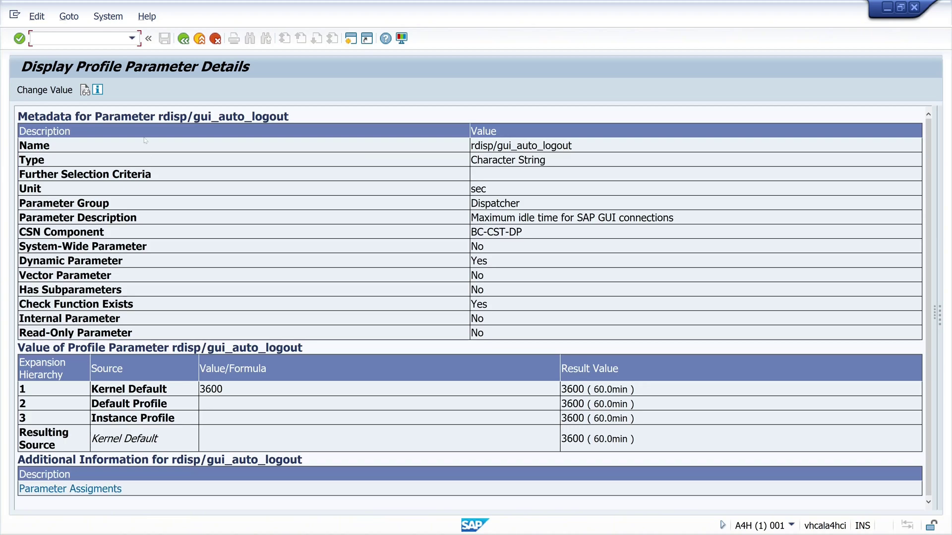
pyautogui.click(45, 89)
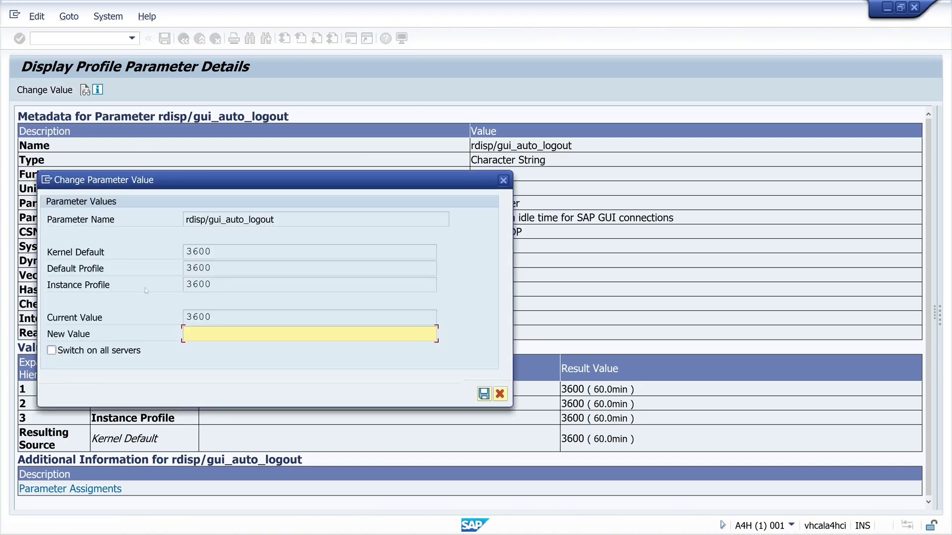
pyautogui.write('0')
pyautogui.click(503, 181)
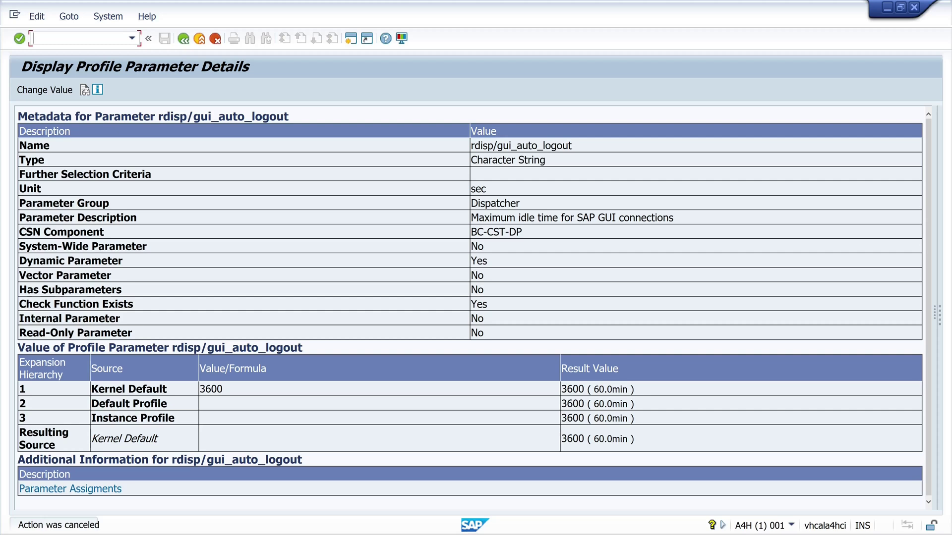
pyautogui.write('/ntu02')
pyautogui.press('Return')
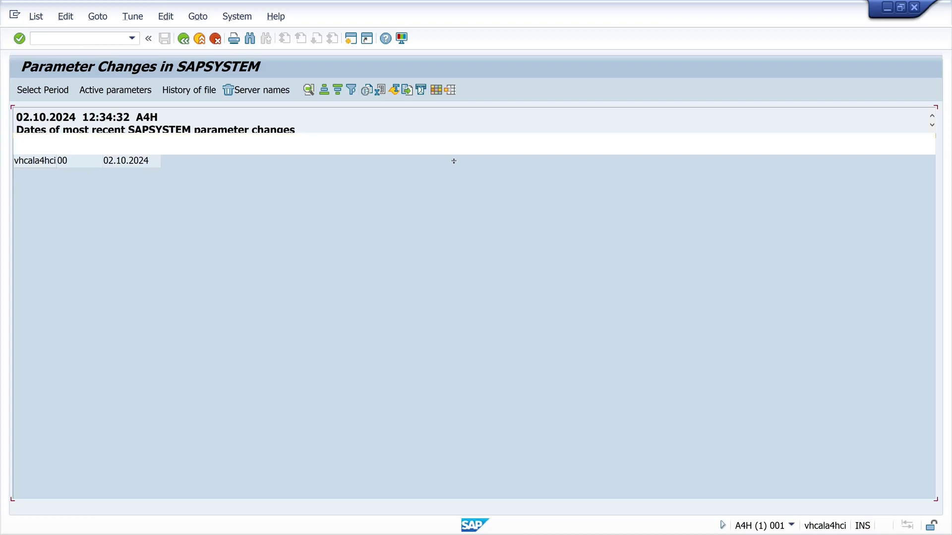
# Step: Find rdisp/gui_auto_logout among vhcala4hci 00's active parameters, showing active value 3600
pyautogui.click(84, 183)
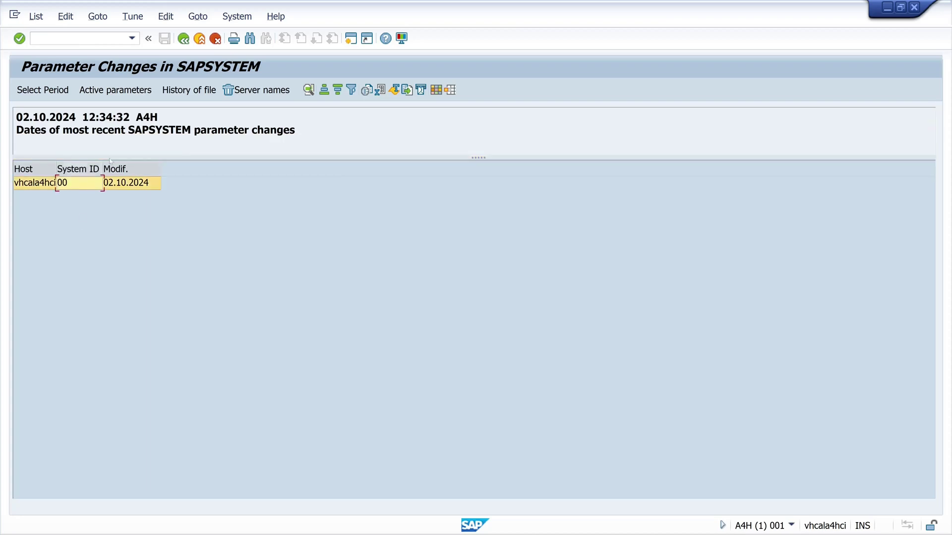
pyautogui.click(114, 91)
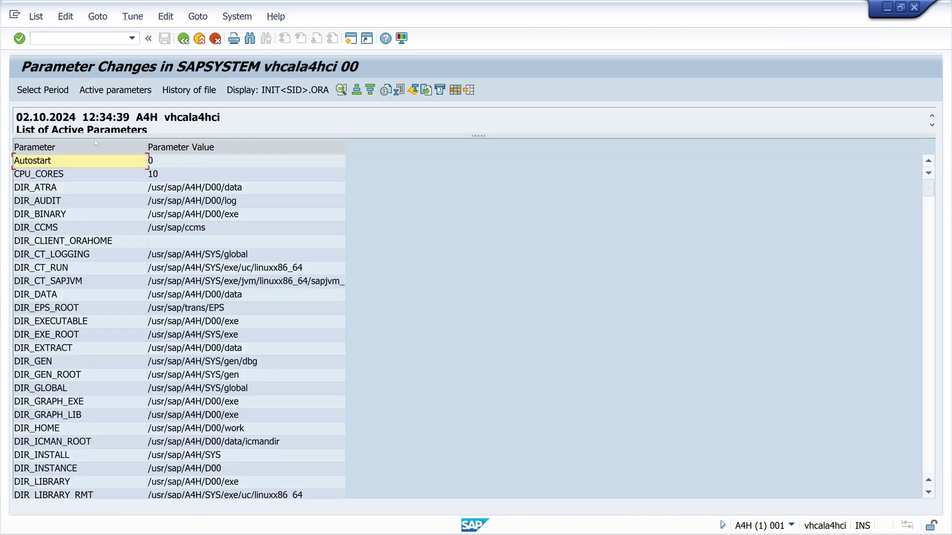
pyautogui.click(49, 148)
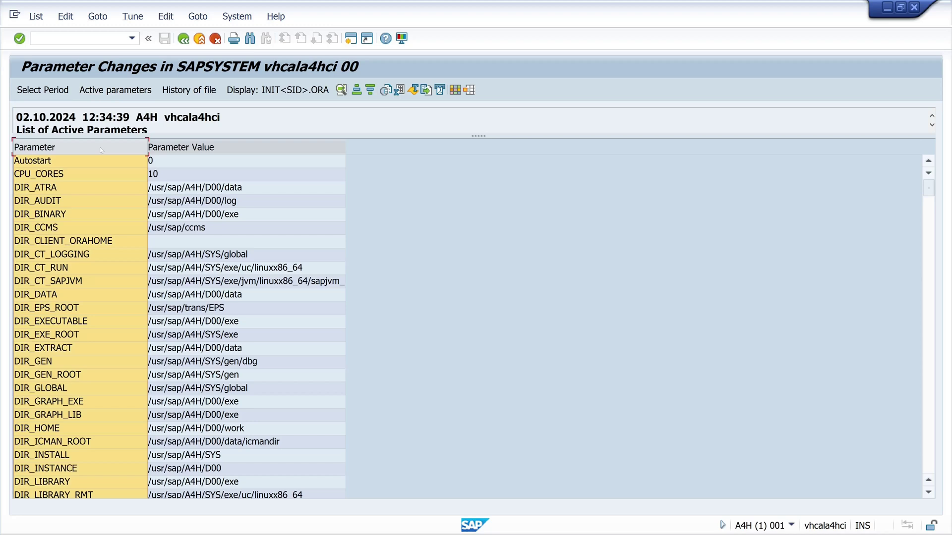
pyautogui.rightClick(100, 147)
pyautogui.click(119, 268)
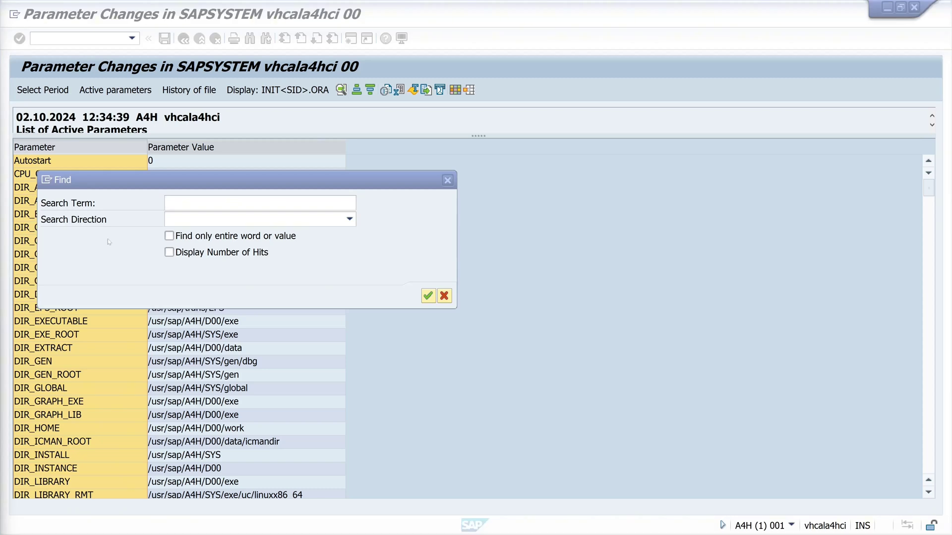
pyautogui.click(371, 279)
pyautogui.write('rdisp/gui_auto_logout')
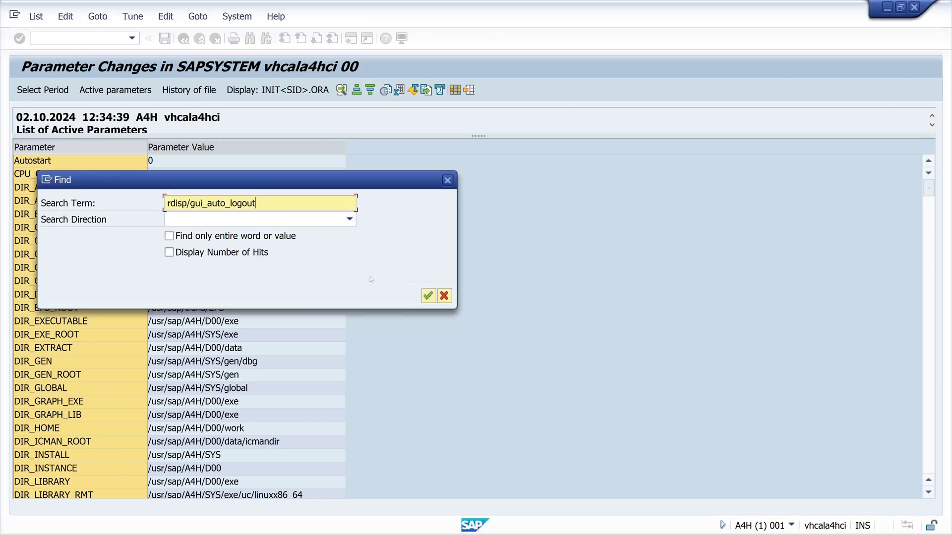
pyautogui.click(428, 296)
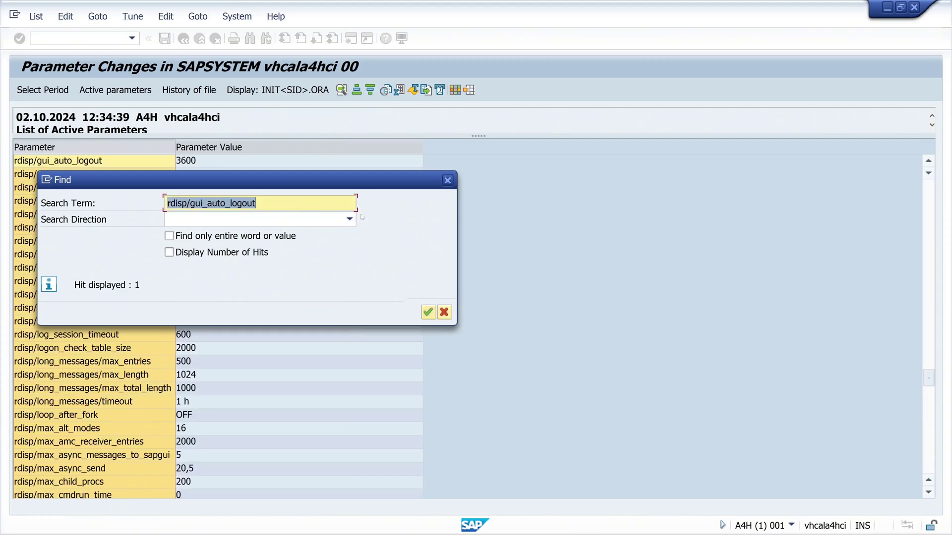
pyautogui.click(447, 180)
pyautogui.click(30, 163)
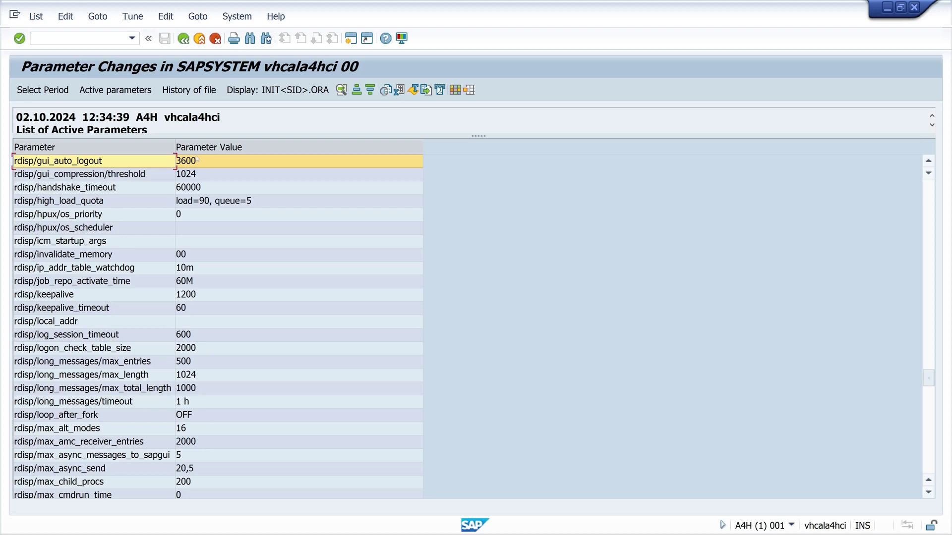
pyautogui.moveTo(478, 135); pyautogui.dragTo(478, 152)
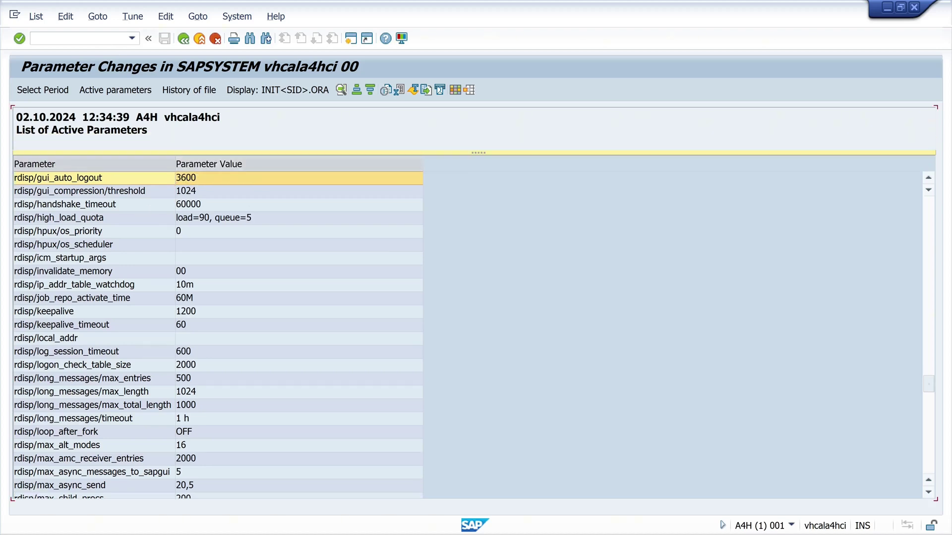
# Step: Load instance profile A4H_D00_VHCALA4HCI in RZ10, then switch to Docker Desktop
pyautogui.click(79, 38)
pyautogui.write('/nrz10')
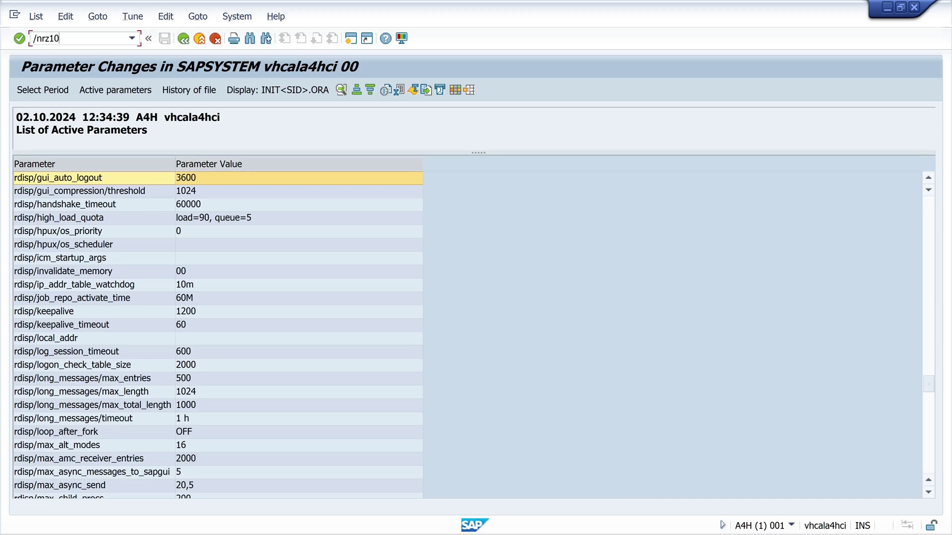
pyautogui.press('Return')
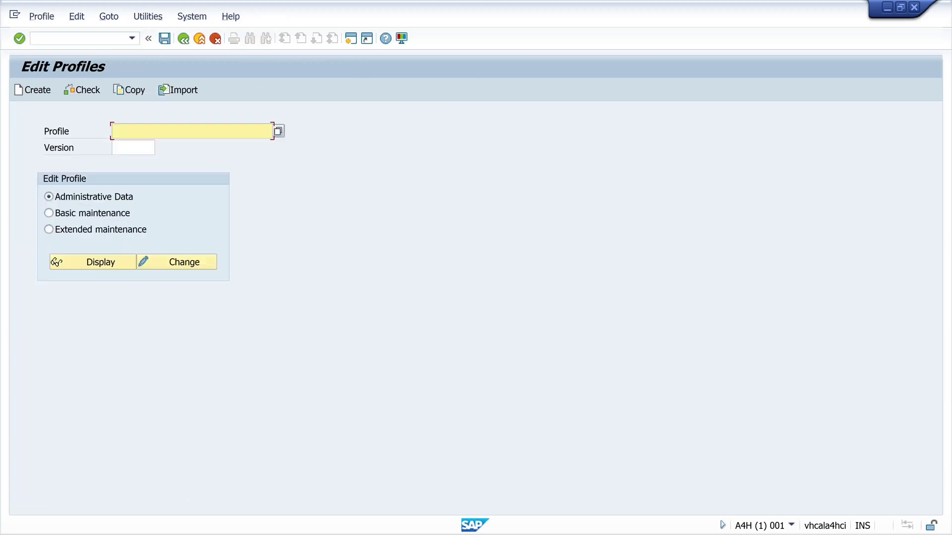
pyautogui.click(278, 131)
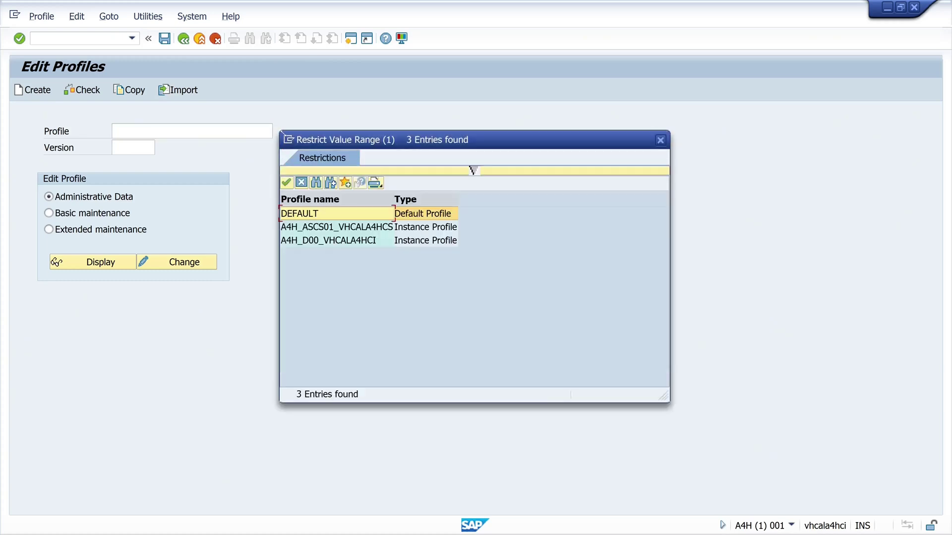
pyautogui.click(286, 183)
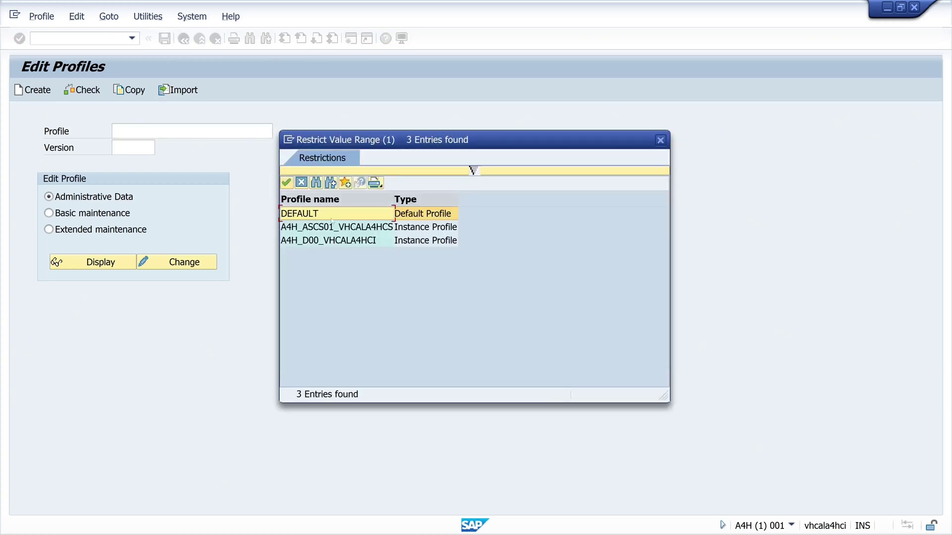
pyautogui.click(341, 241)
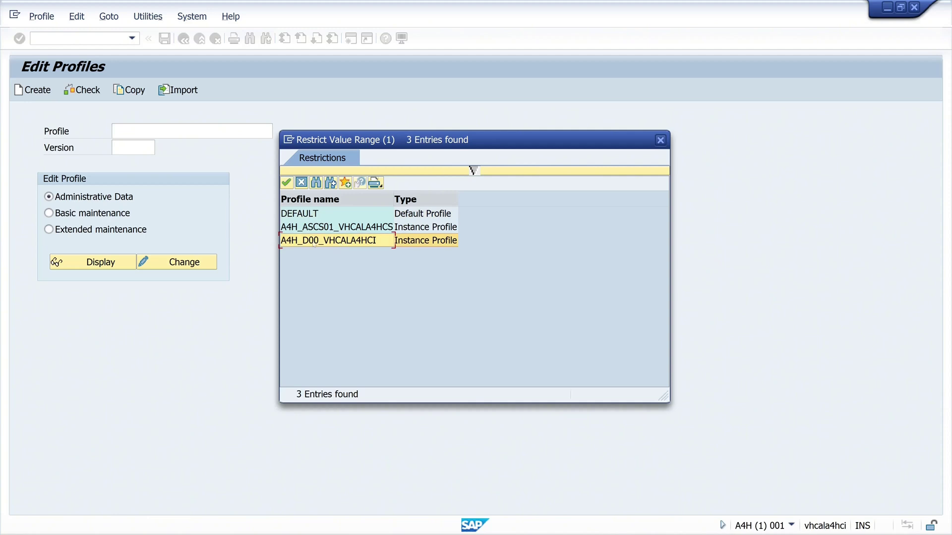
pyautogui.doubleClick(339, 242)
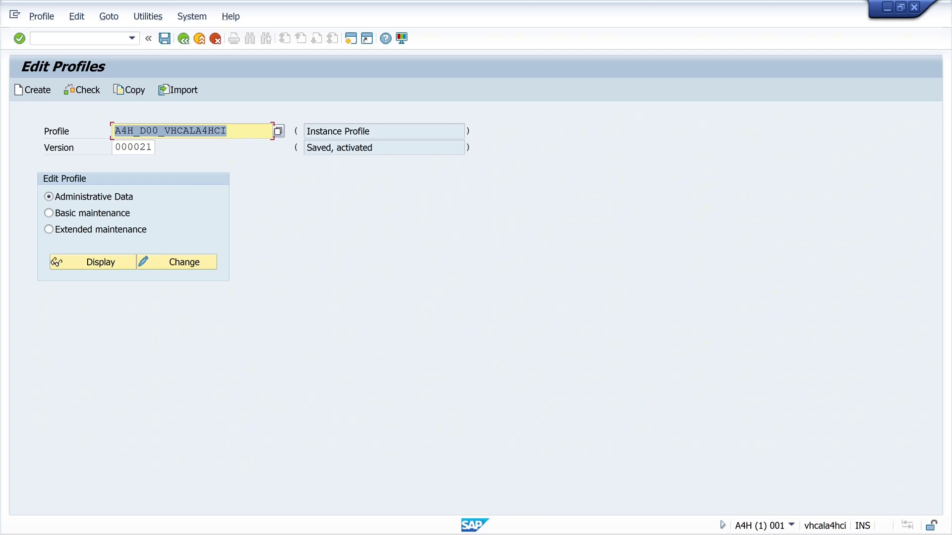
pyautogui.hotkey('alt', 'Tab')
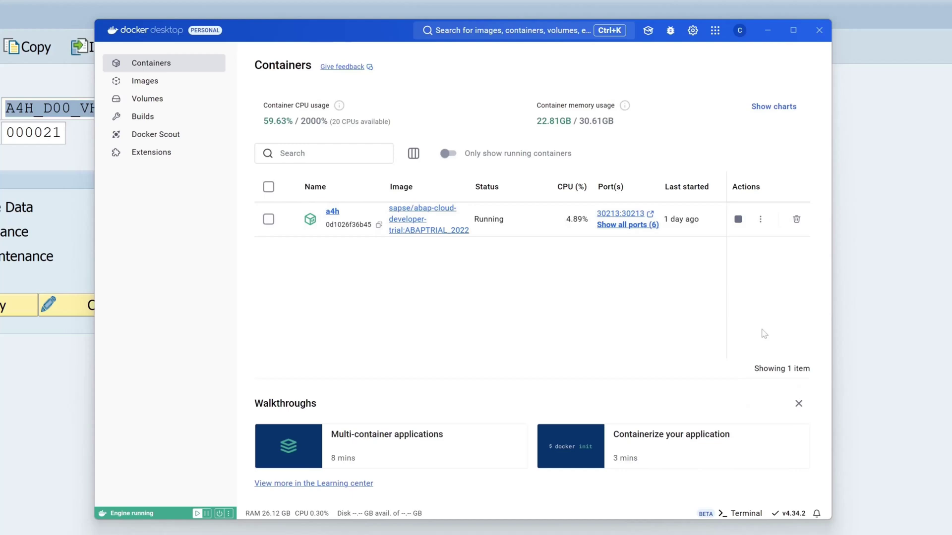
# Step: Open an Exec shell in the a4h container and list the root directory with ls
pyautogui.click(761, 220)
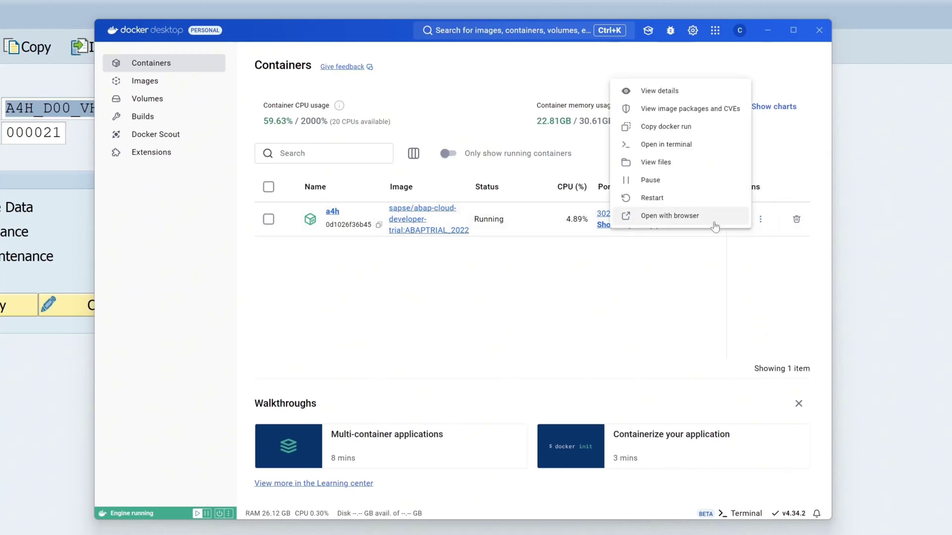
pyautogui.click(662, 92)
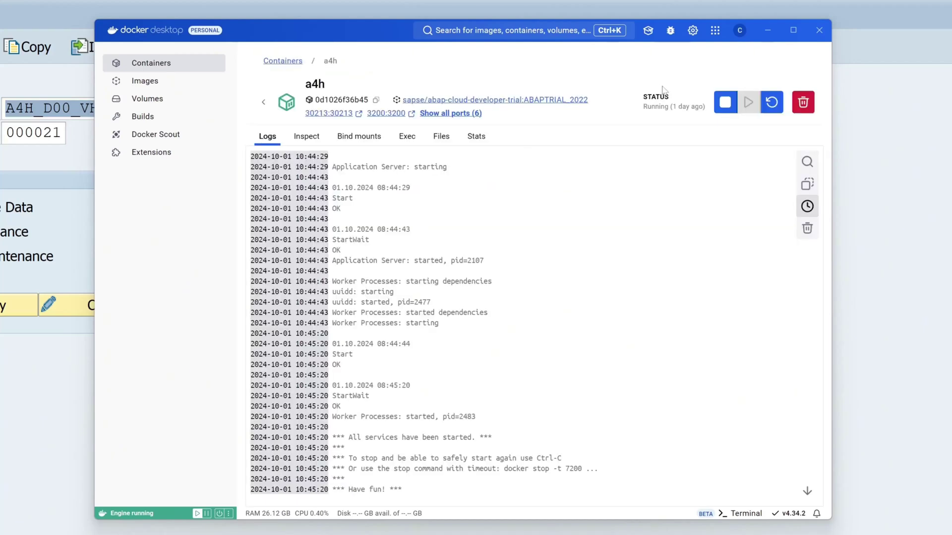
pyautogui.click(407, 138)
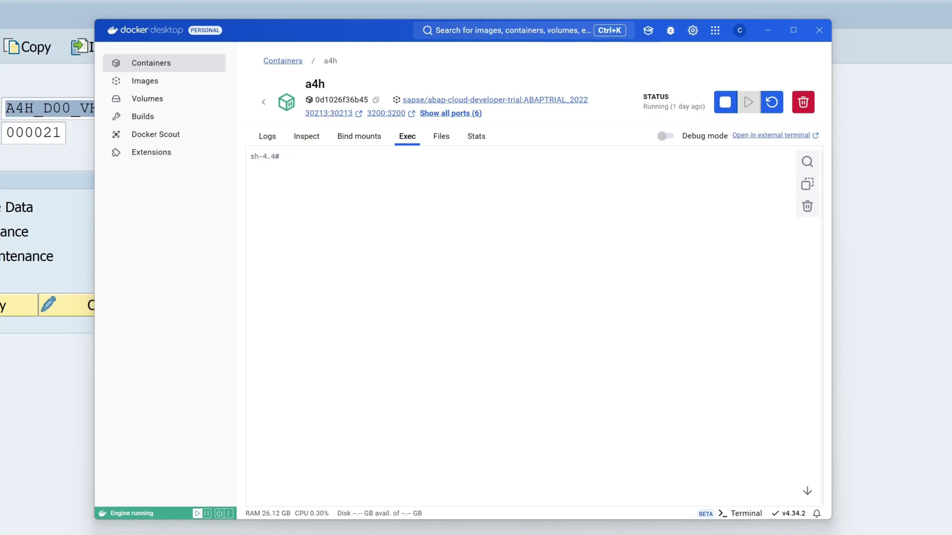
pyautogui.write('ls')
pyautogui.press('Return')
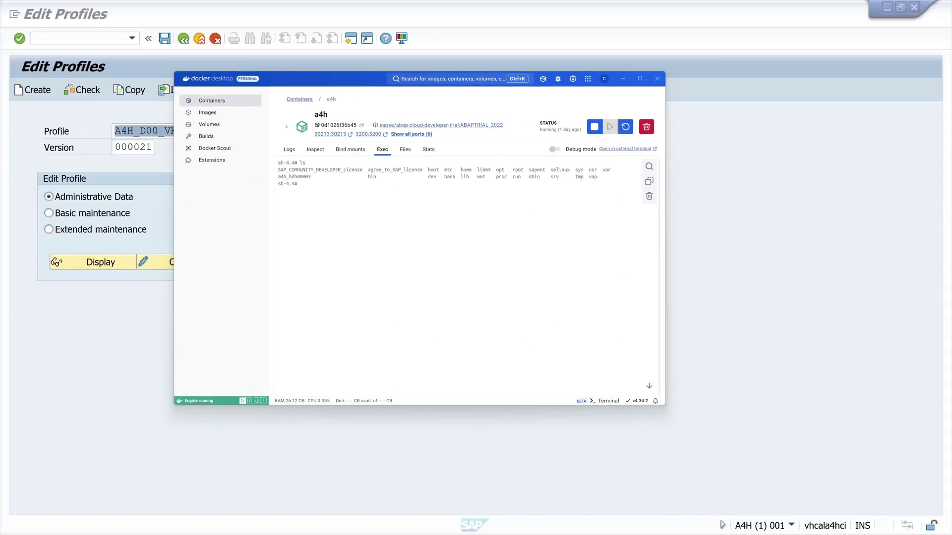
# Step: Run ST11 and select the /usr/sap/A4H/SYS/profile entry at the bottom of Error Log Files
pyautogui.click(113, 333)
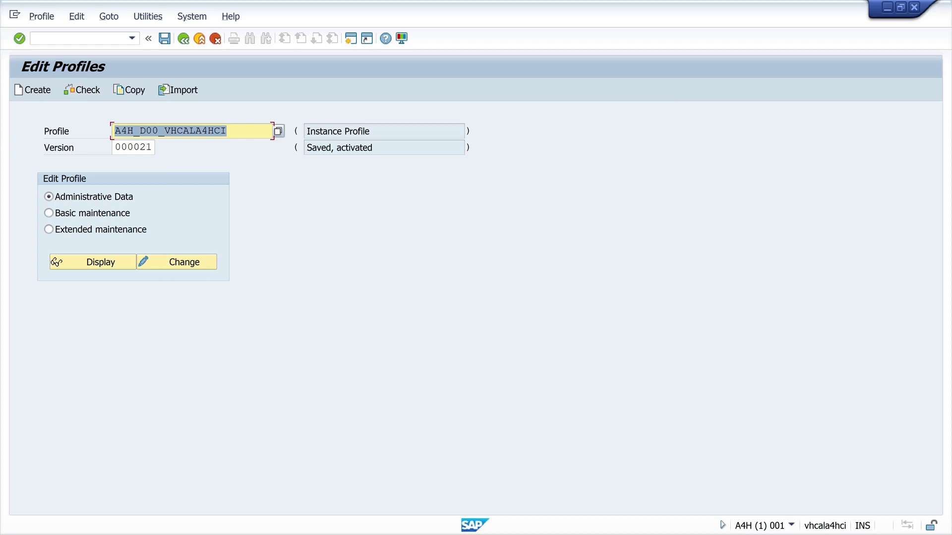
pyautogui.click(80, 38)
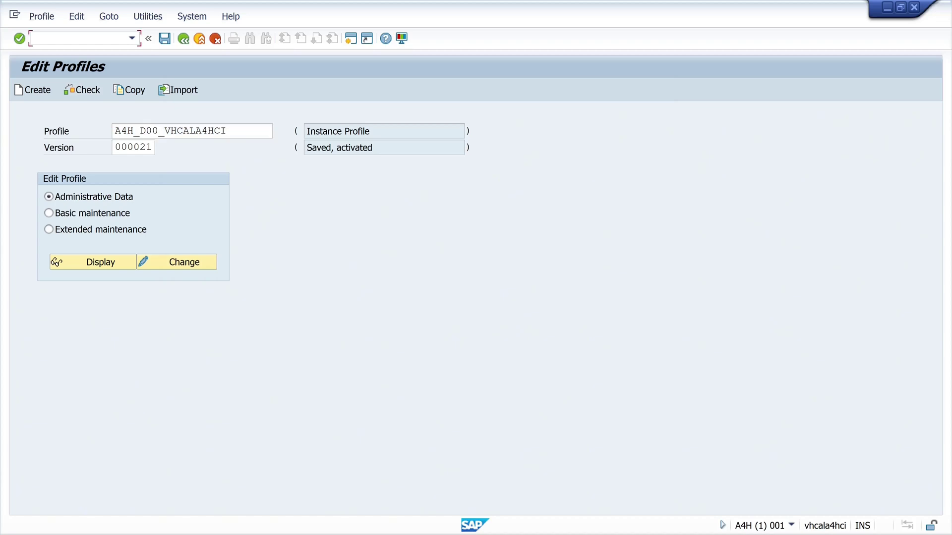
pyautogui.write('/')
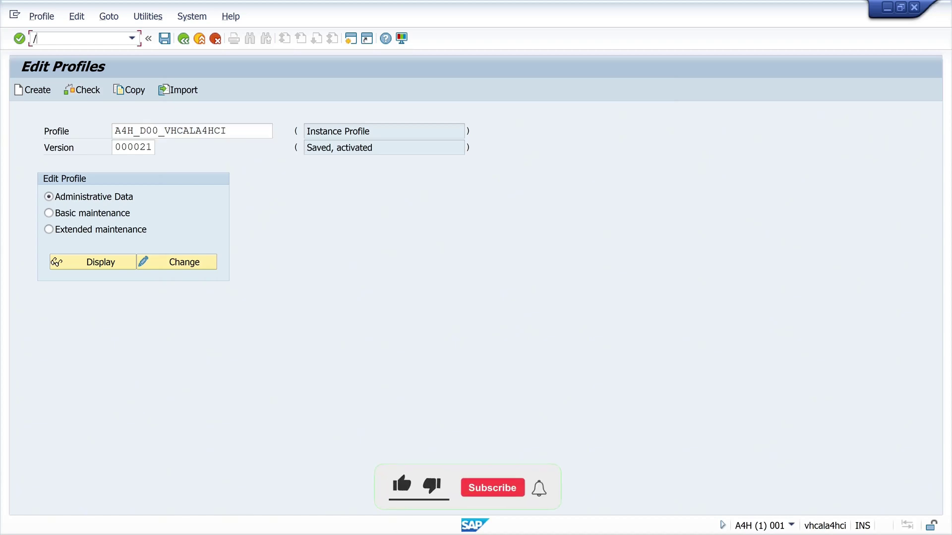
pyautogui.write('nst11')
pyautogui.press('Return')
pyautogui.scroll(-5, 252, 200)
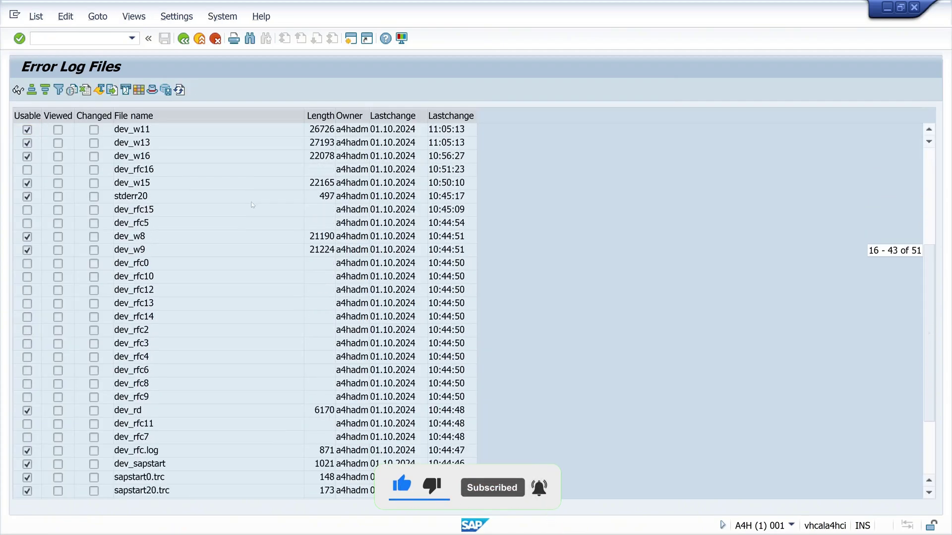
pyautogui.scroll(-3, 252, 204)
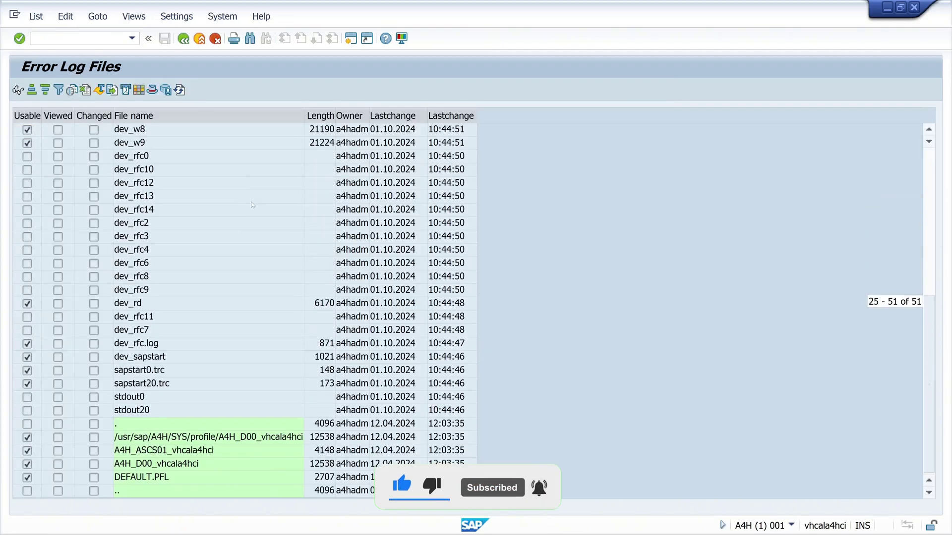
pyautogui.click(190, 440)
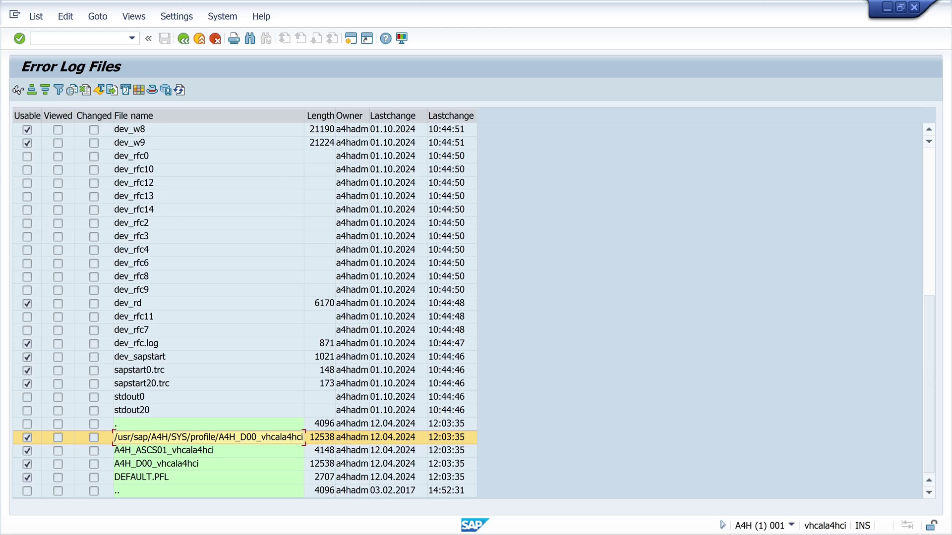
pyautogui.hotkey('alt', 'Tab')
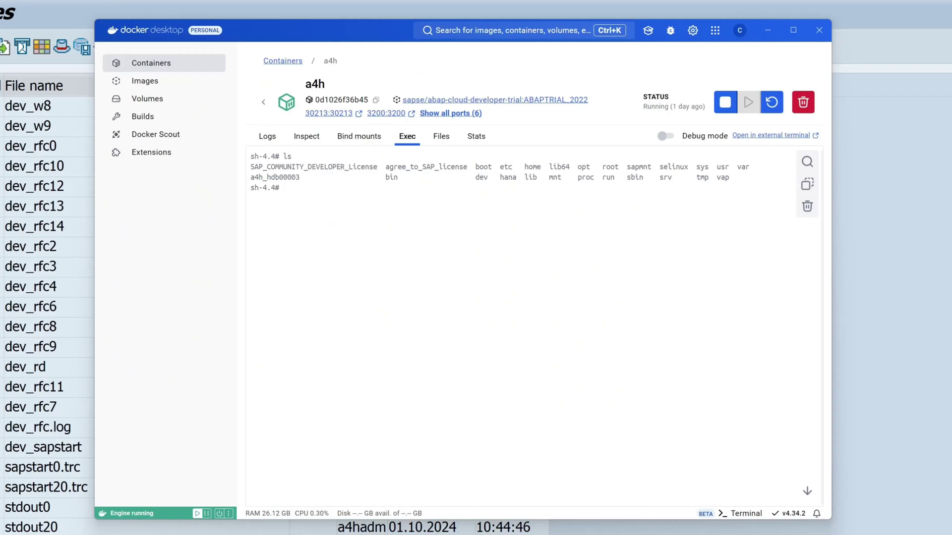
# Step: Change the container shell's directory step by step to /usr/sap/A4H/SYS/profile
pyautogui.write('cd usr')
pyautogui.press('Return')
pyautogui.write('cd sap')
pyautogui.press('Return')
pyautogui.write('cd A4H')
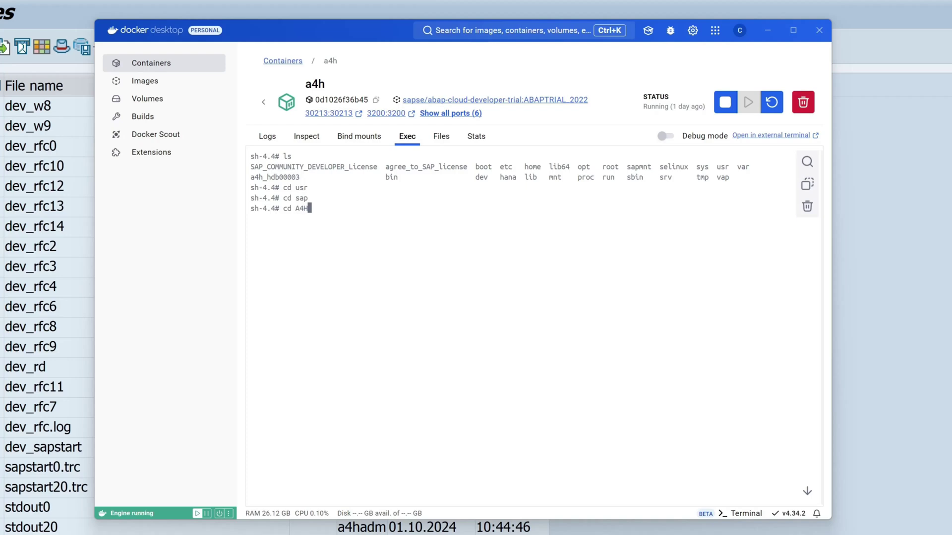
pyautogui.press('Return')
pyautogui.write('cd SY')
pyautogui.write('S')
pyautogui.press('Return')
pyautogui.write('cd p')
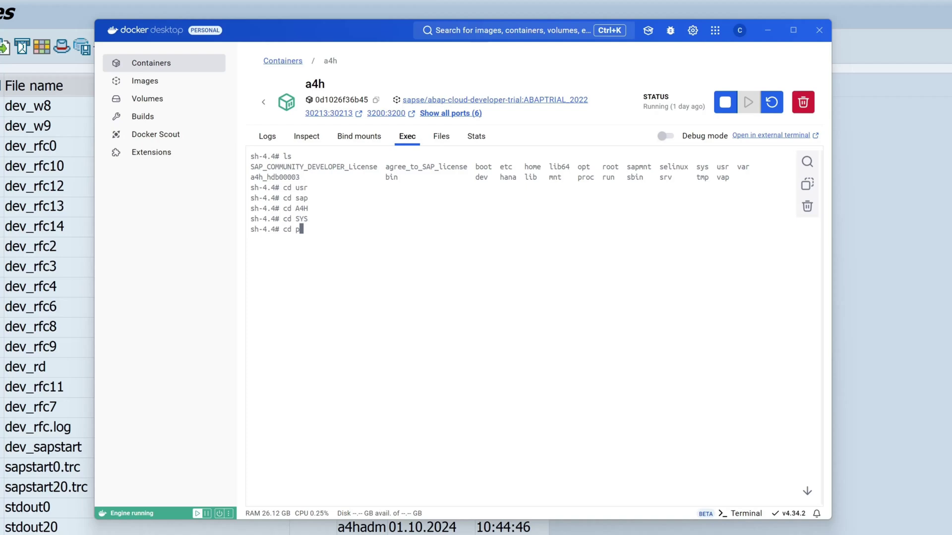
pyautogui.write('rofile')
pyautogui.press('Return')
# Step: List the profile directory's three files and mark A4H_D00_vhcala4hci
pyautogui.write('ls')
pyautogui.press('Return')
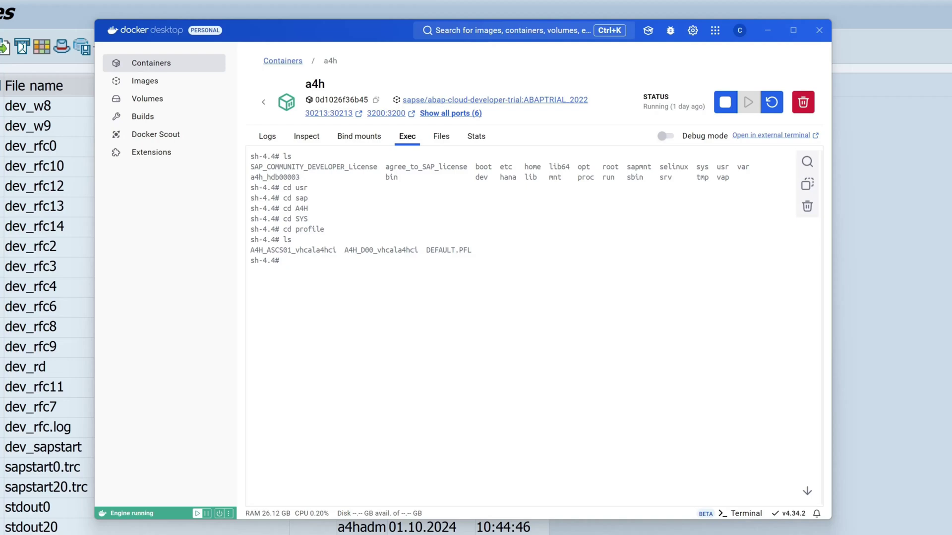
pyautogui.moveTo(345, 250); pyautogui.dragTo(419, 250)
# Step: Copy A4H_D00_vhcala4hci to A4H_D00_vhcala4hci_BAK using Tab completion
pyautogui.write('cp A4H_D')
pyautogui.press('Tab')
pyautogui.write('A4H_D')
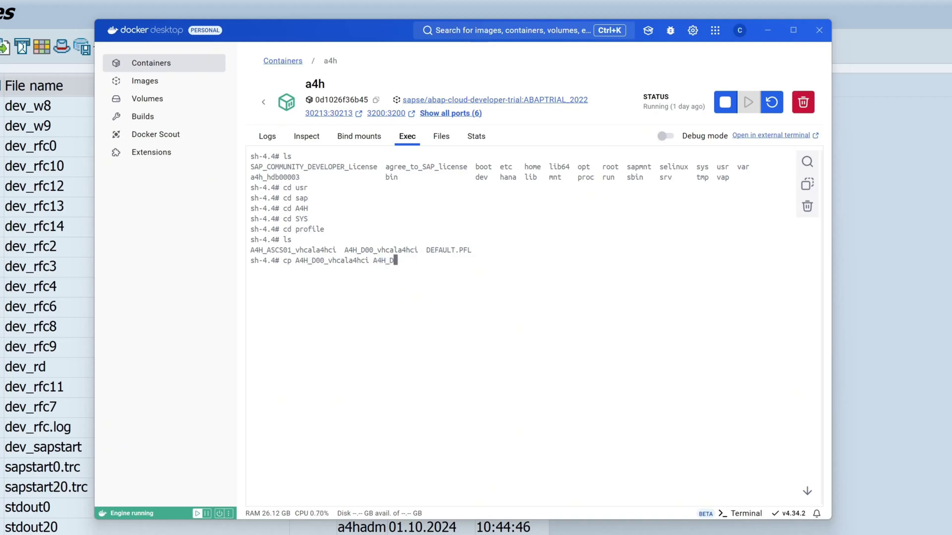
pyautogui.press('Tab')
pyautogui.write('_BAK')
pyautogui.press('Return')
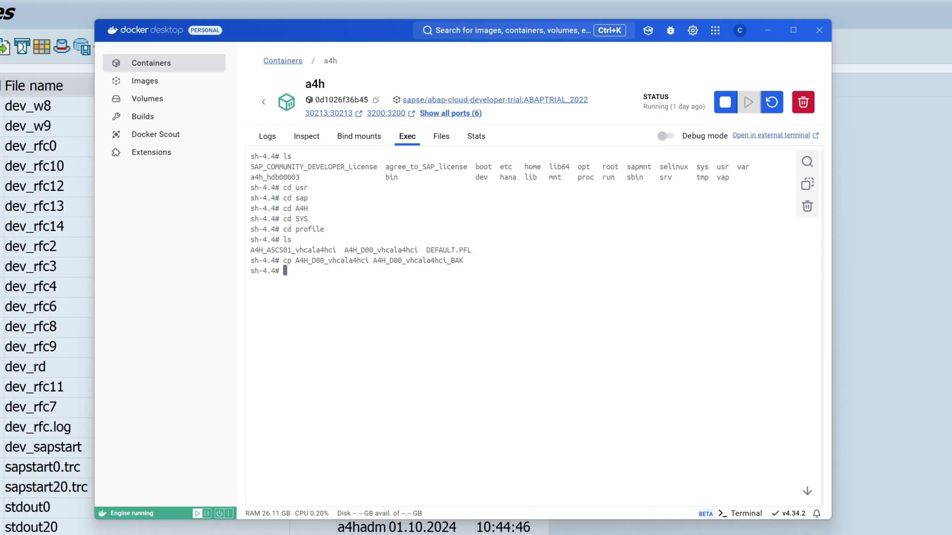
# Step: List the directory to confirm A4H_D00_vhcala4hci_BAK now appears among four files
pyautogui.write('ls')
pyautogui.press('Return')
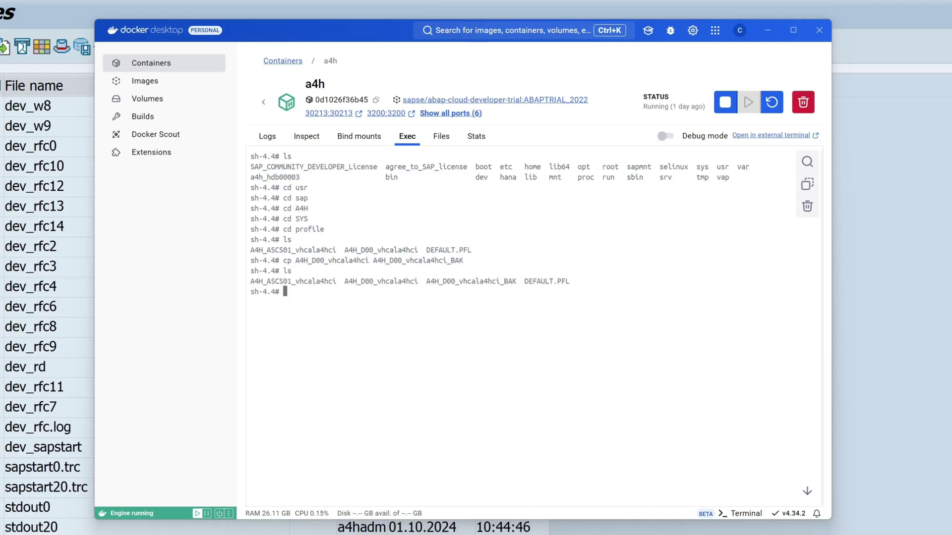
pyautogui.moveTo(426, 281); pyautogui.dragTo(516, 281)
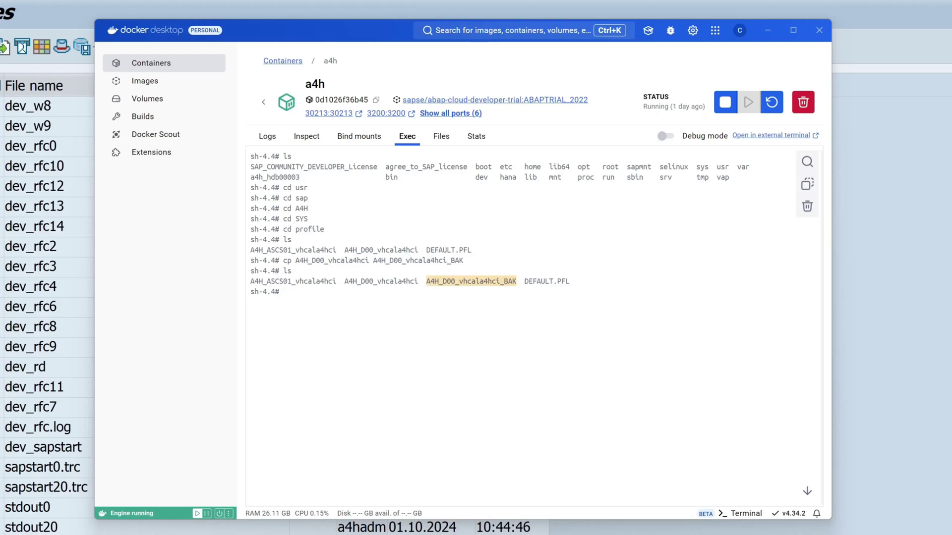
pyautogui.click(352, 25)
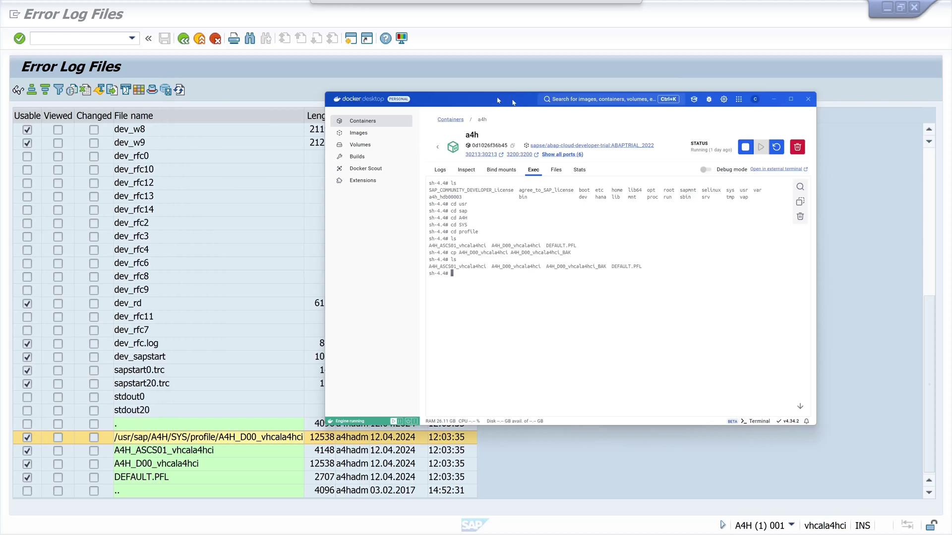
# Step: Open A4H_D00_VHCALA4HCI version 000021 in RZ10 extended maintenance change mode, acknowledging the mismatch caution
pyautogui.press('super+Down')
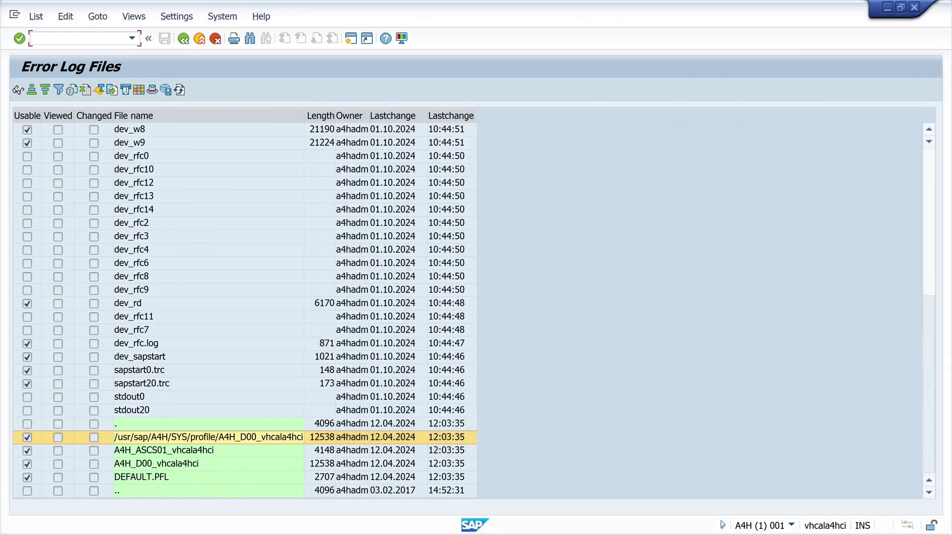
pyautogui.write('/nrz10')
pyautogui.press('Return')
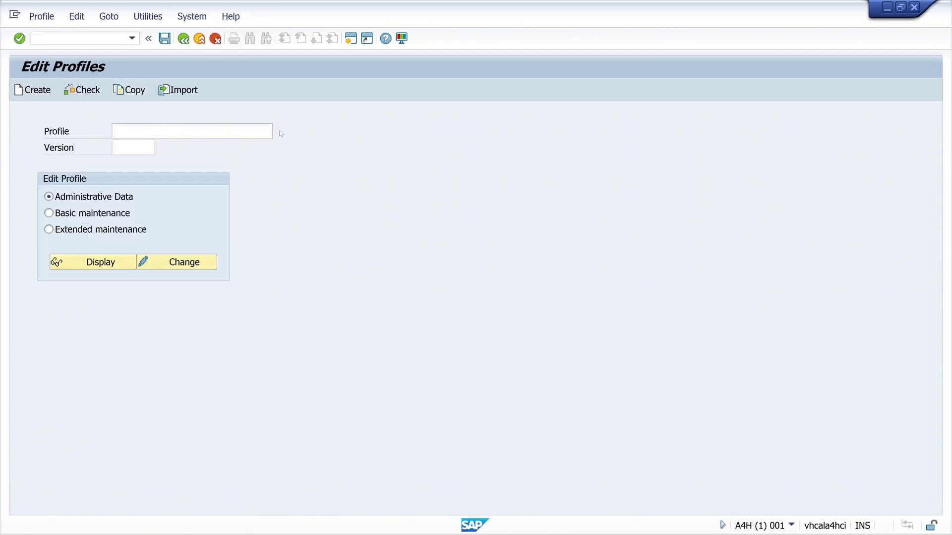
pyautogui.click(281, 133)
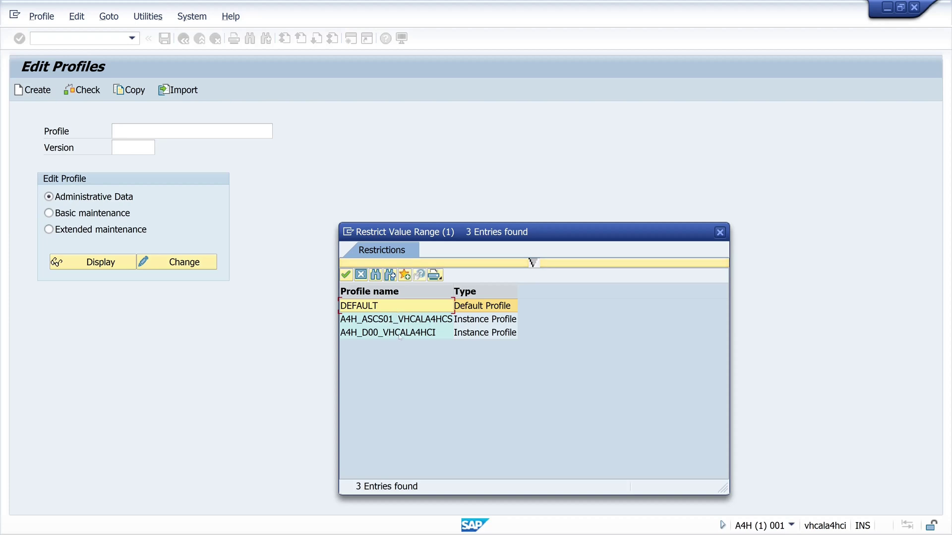
pyautogui.doubleClick(400, 332)
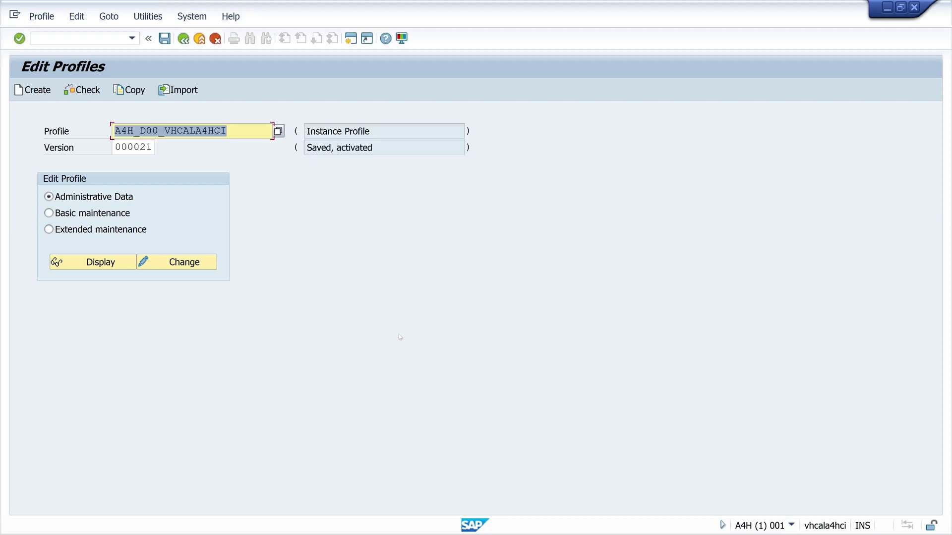
pyautogui.click(49, 229)
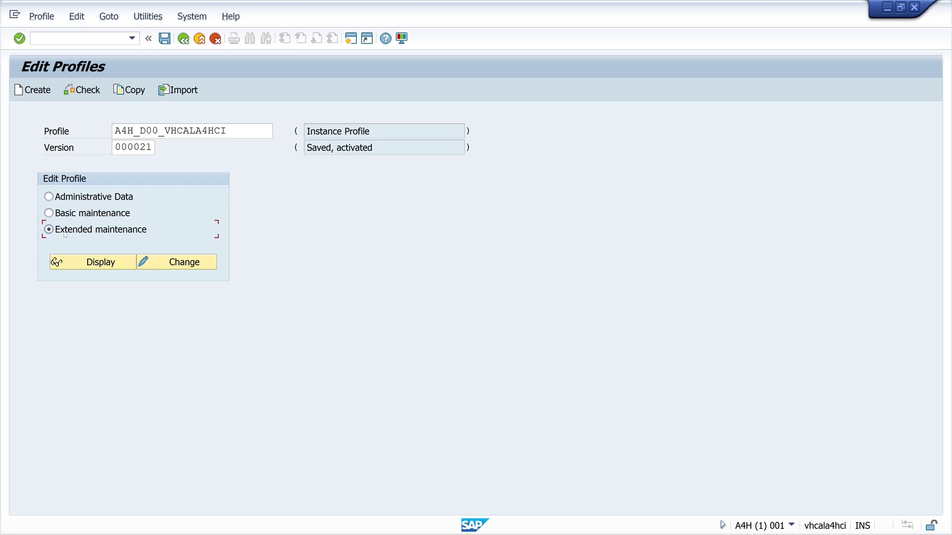
pyautogui.click(184, 263)
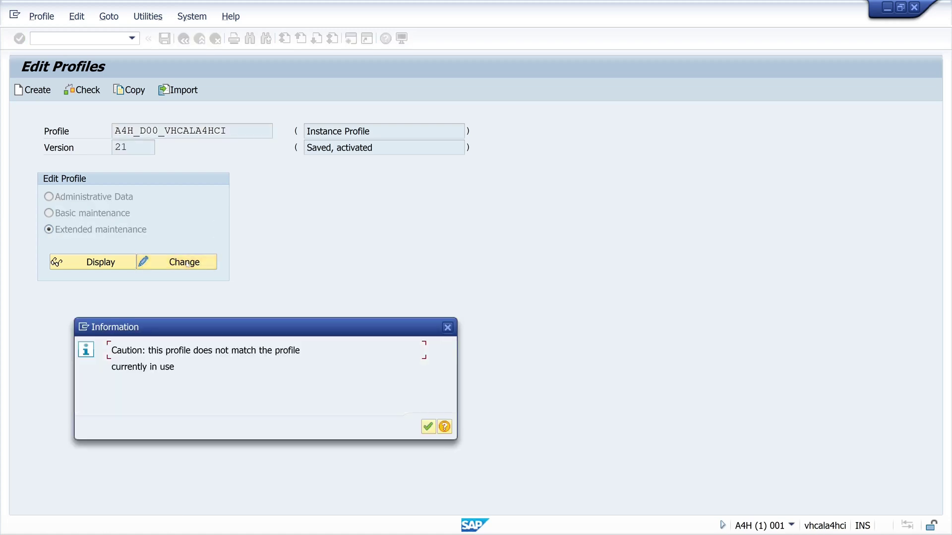
pyautogui.click(428, 426)
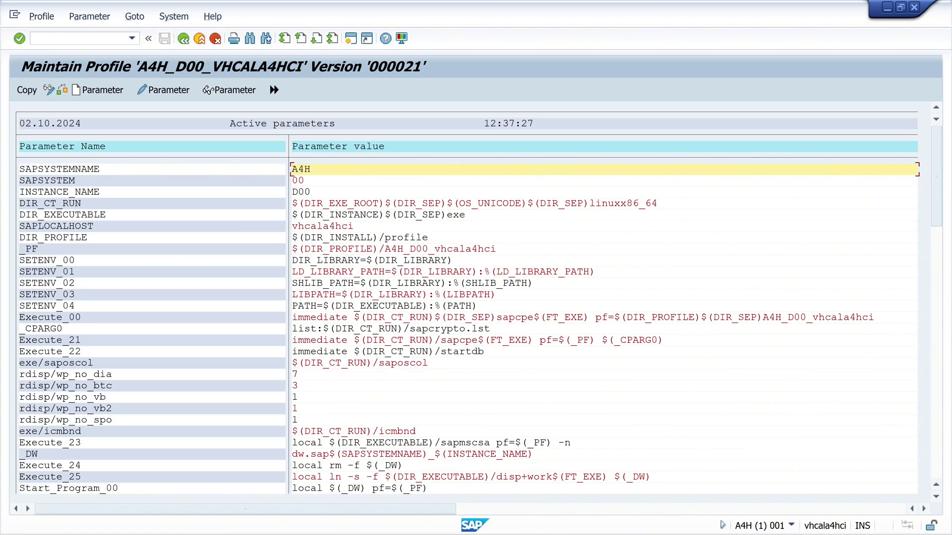
# Step: Create parameter rdisp/gui_auto_logout with value 0, copy it into the profile, and go back
pyautogui.click(114, 92)
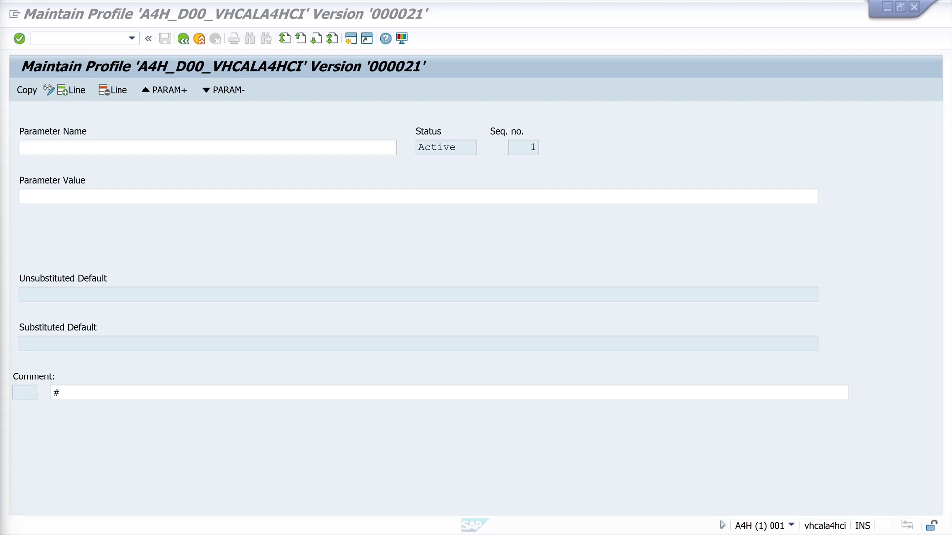
pyautogui.hotkey('alt', 'Tab')
pyautogui.write('rdisp/gui_auto_logout')
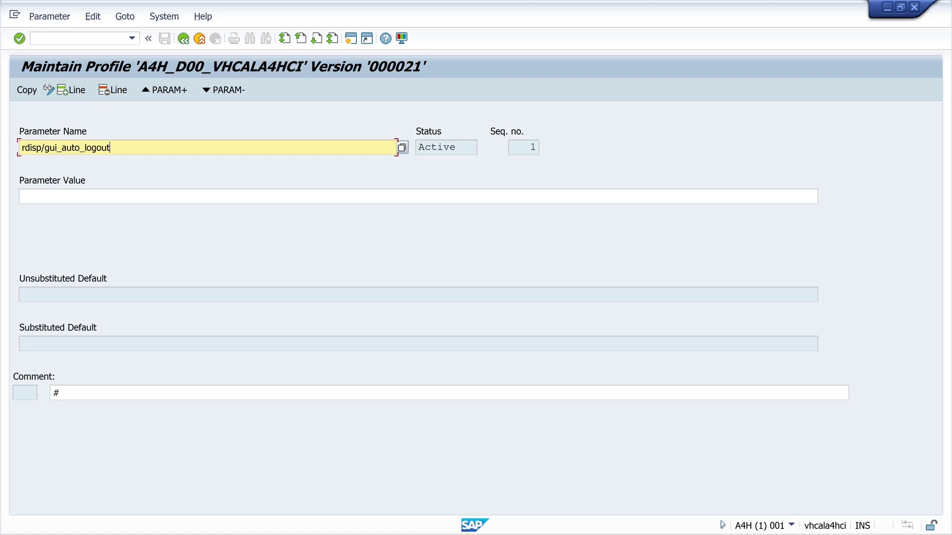
pyautogui.click(22, 197)
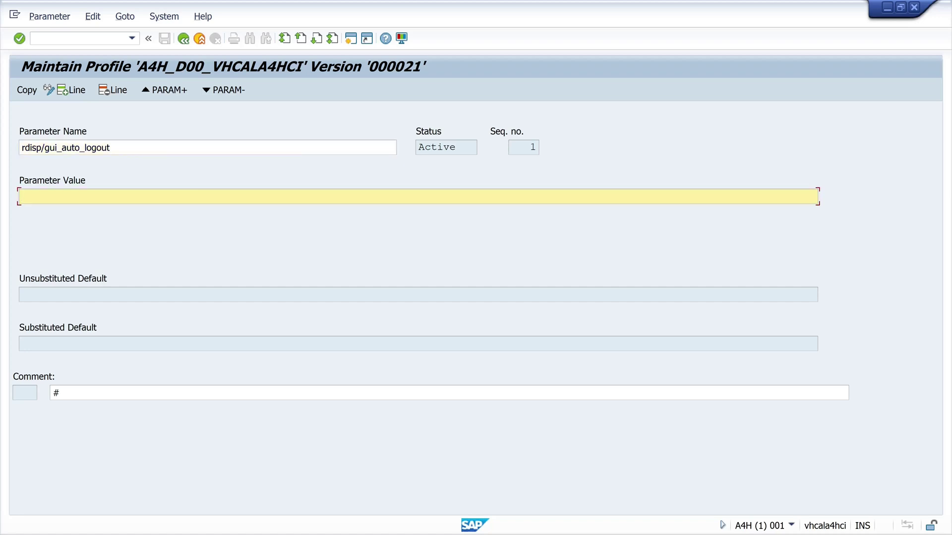
pyautogui.write('0')
pyautogui.click(28, 90)
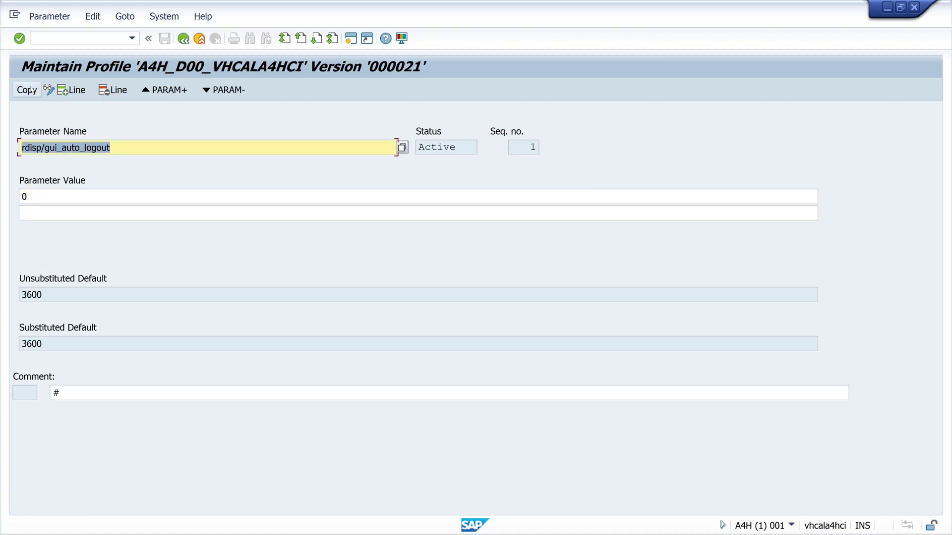
pyautogui.click(29, 90)
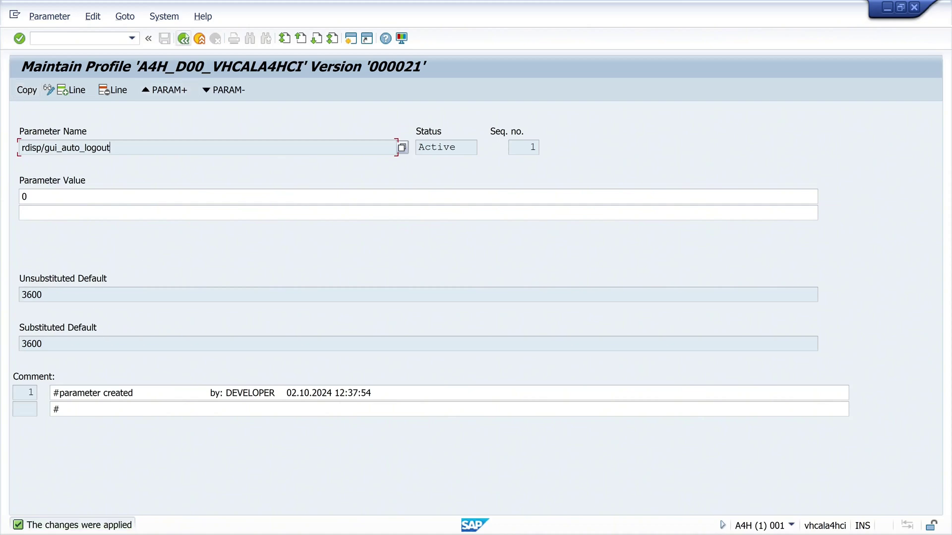
pyautogui.click(183, 39)
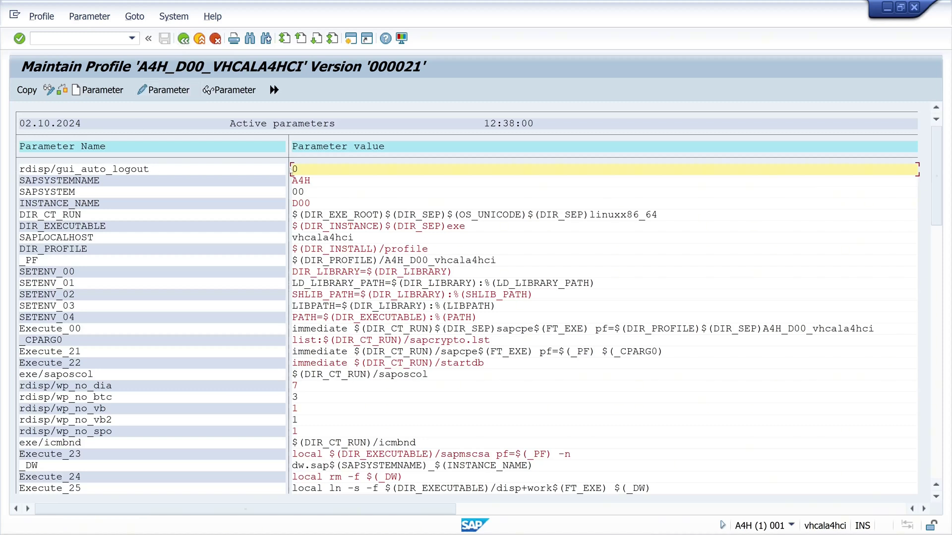
# Step: Back out keeping the profile changes, save the profile, and list the parameters with value errors
pyautogui.click(184, 39)
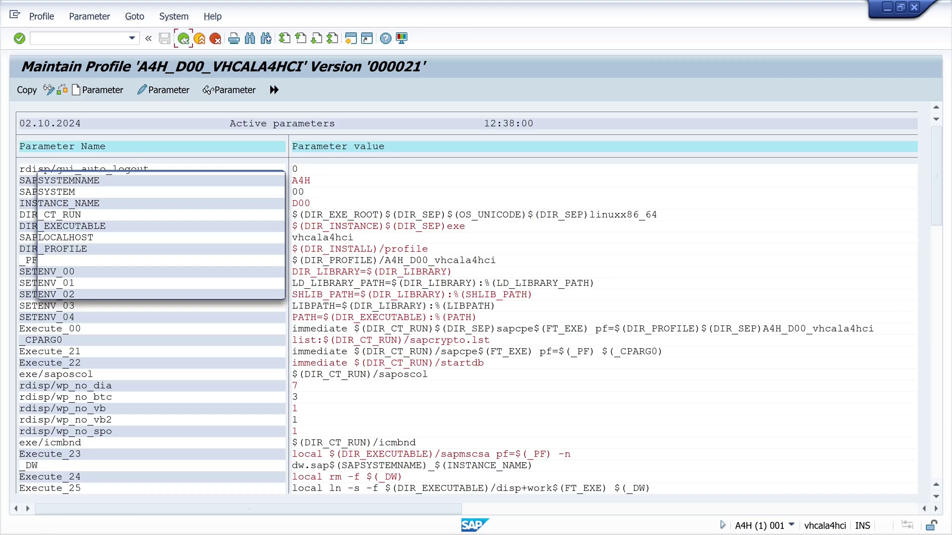
pyautogui.click(99, 281)
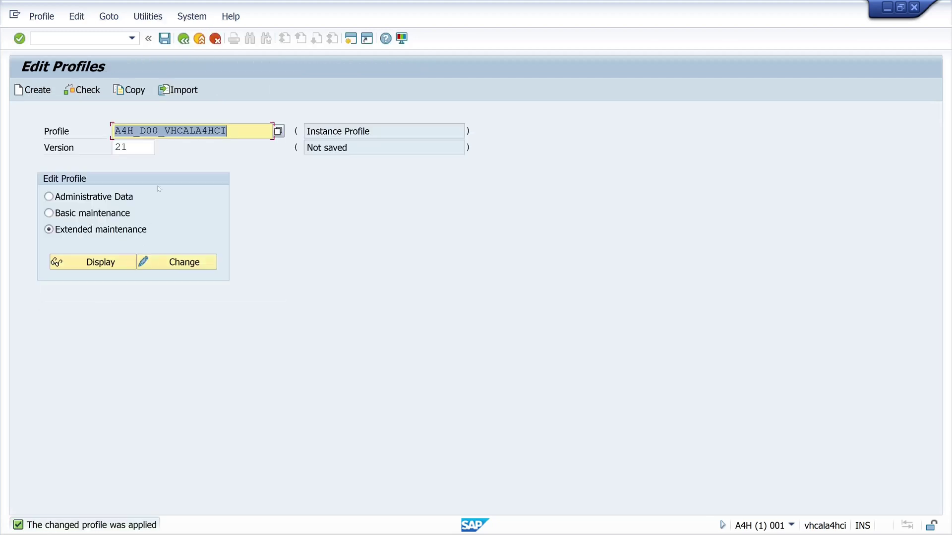
pyautogui.click(165, 39)
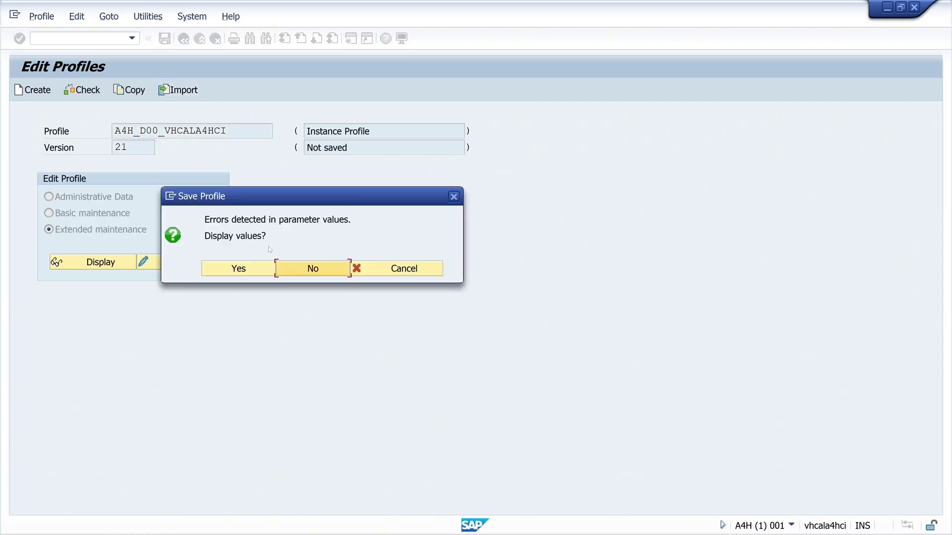
pyautogui.click(243, 270)
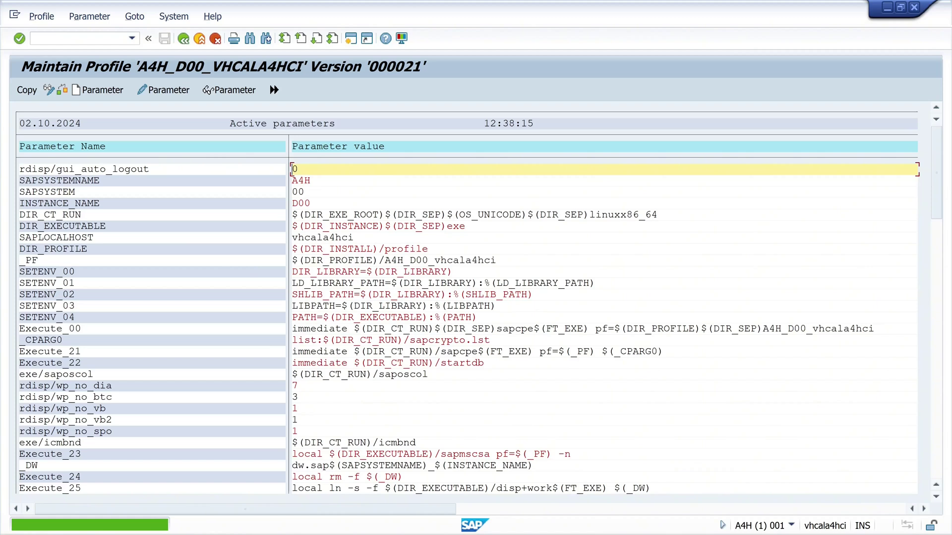
# Step: Scroll to the red error line and open em/initial_size_MB, flagged invalid at 5600
pyautogui.scroll(-2, 382, 367)
pyautogui.scroll(-6, 382, 367)
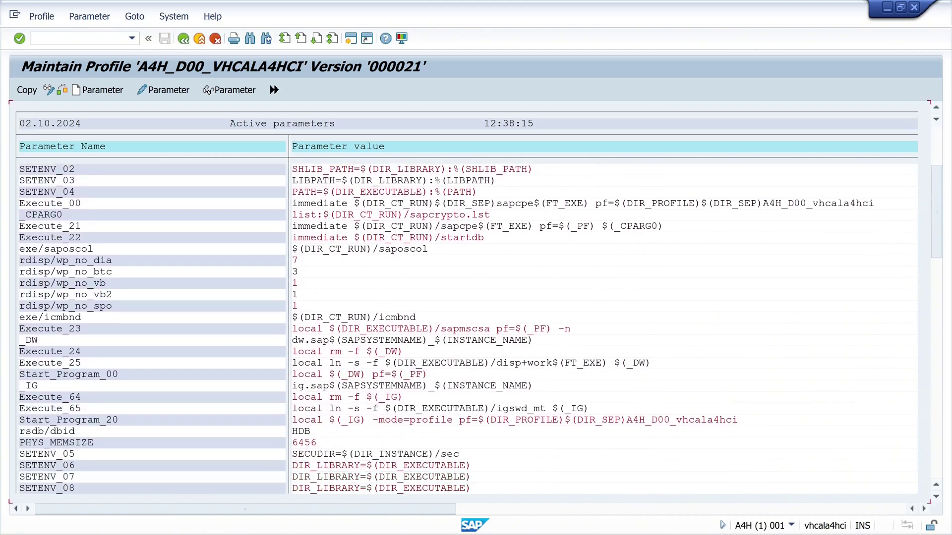
pyautogui.scroll(-6, 383, 367)
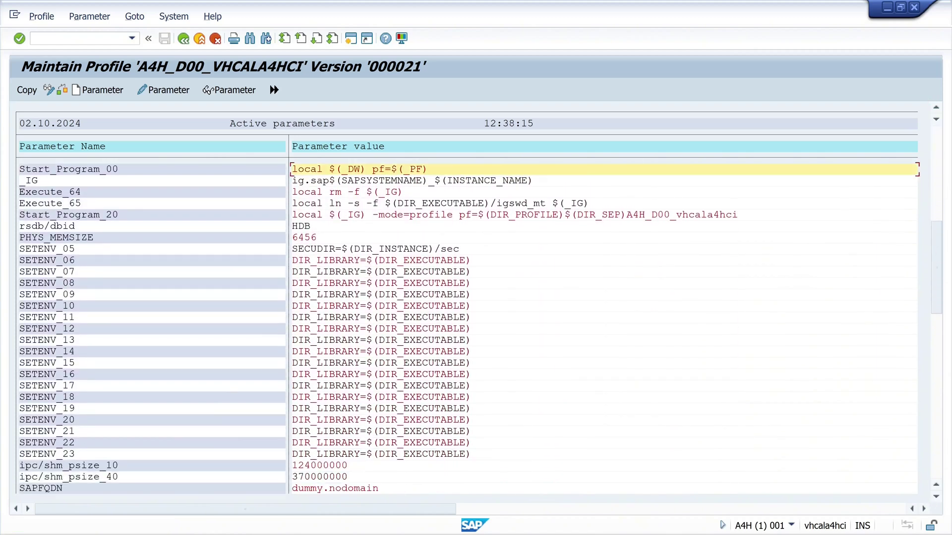
pyautogui.scroll(-2, 382, 366)
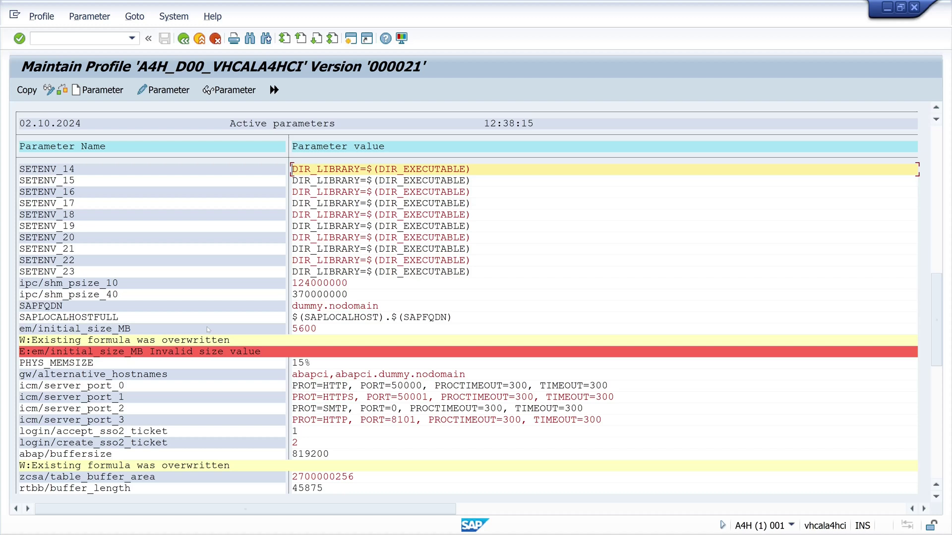
pyautogui.click(209, 330)
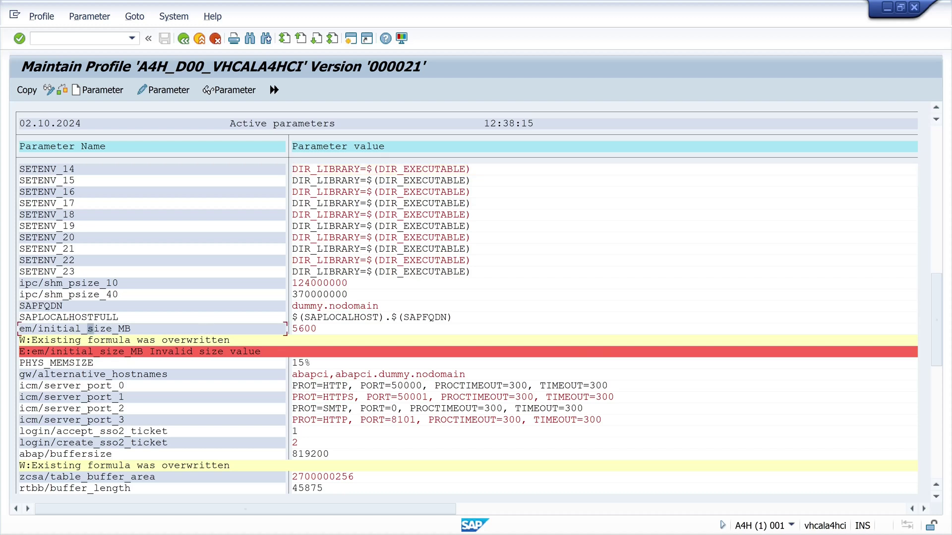
pyautogui.click(65, 329)
pyautogui.doubleClick(83, 329)
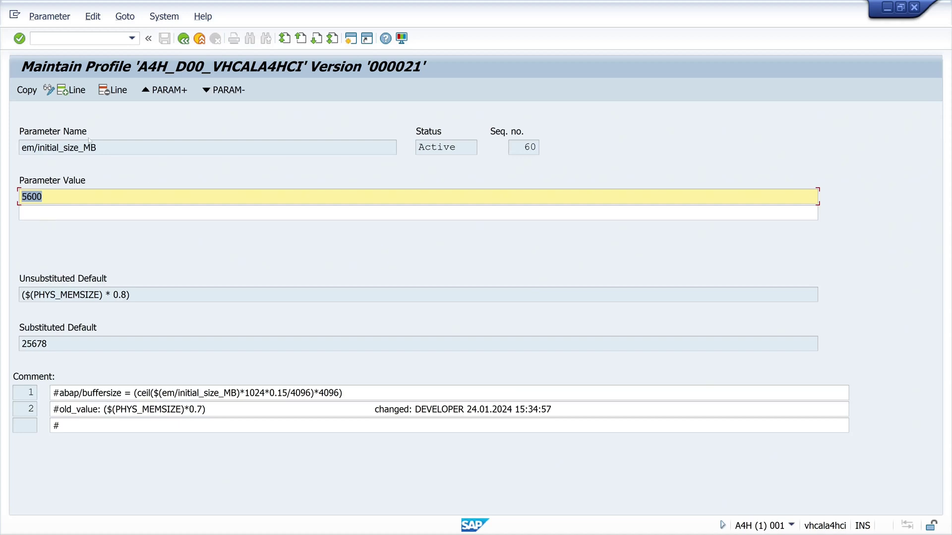
# Step: Delete the em/initial_size_MB parameter from the profile
pyautogui.click(50, 17)
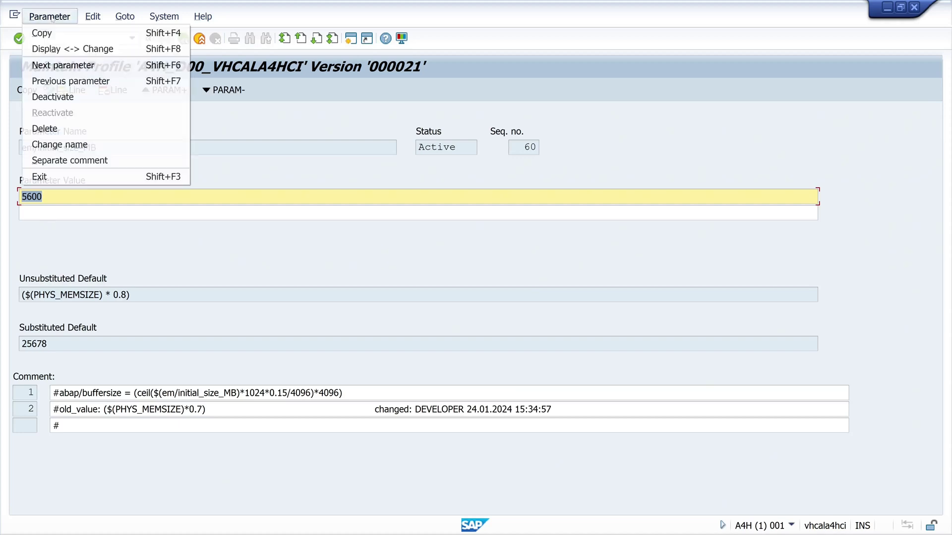
pyautogui.click(60, 130)
pyautogui.click(130, 286)
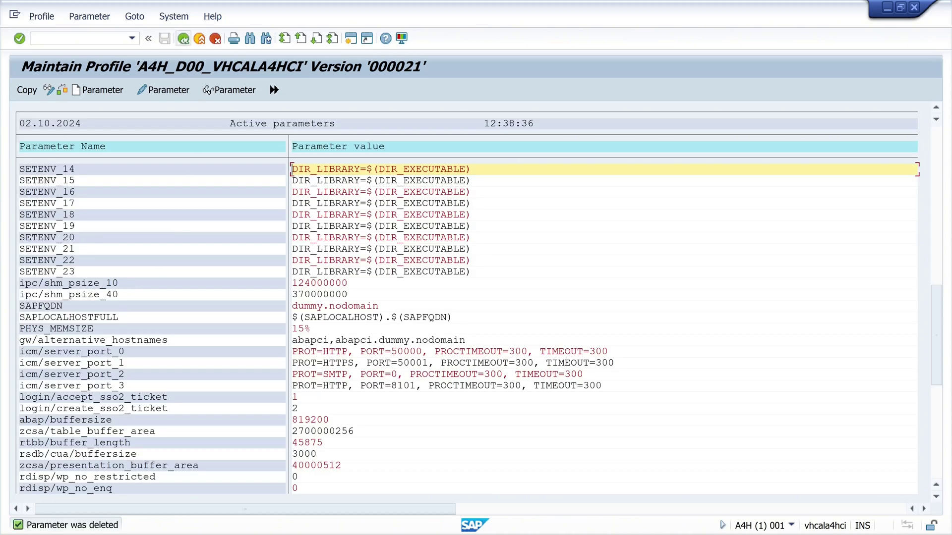
# Step: Save and activate profile A4H_D00_VHCALA4HCI as version 22, skipping the consistency check
pyautogui.click(183, 38)
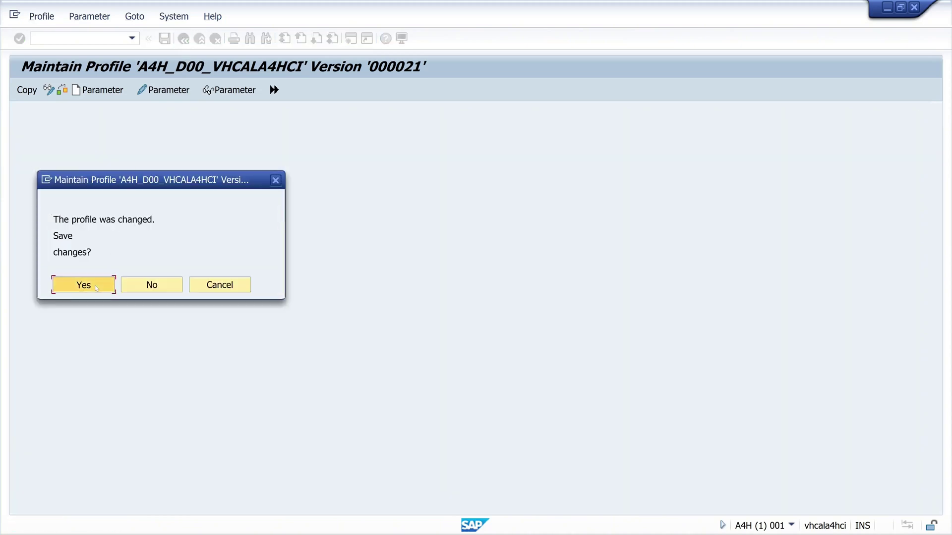
pyautogui.click(95, 287)
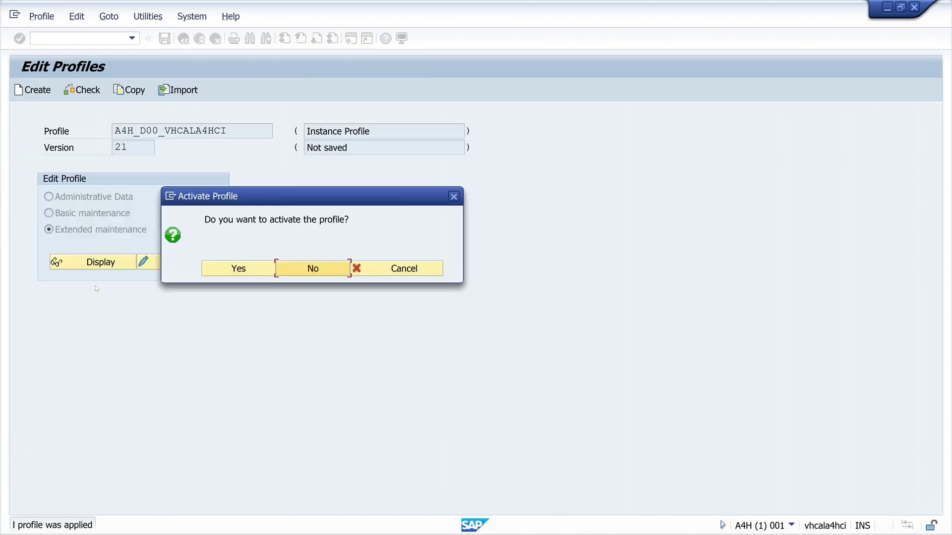
pyautogui.click(253, 270)
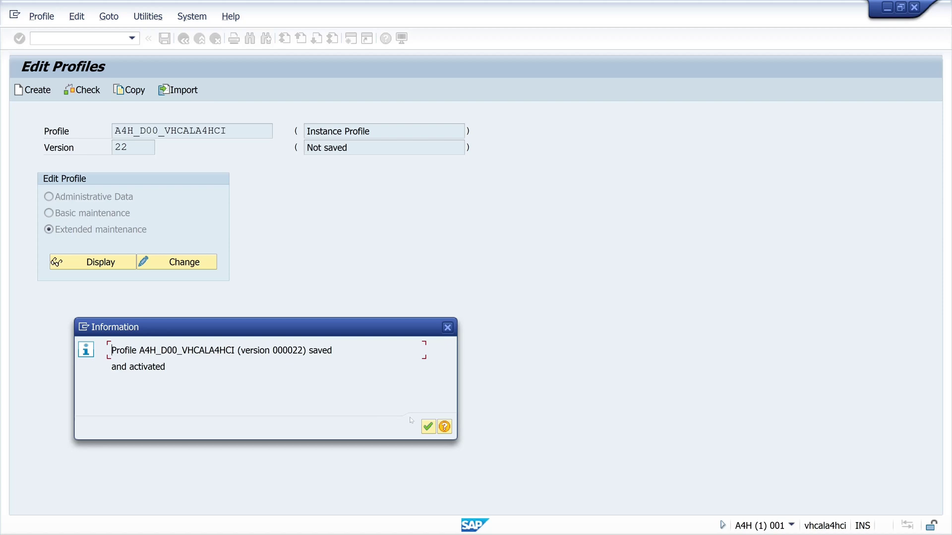
pyautogui.click(428, 426)
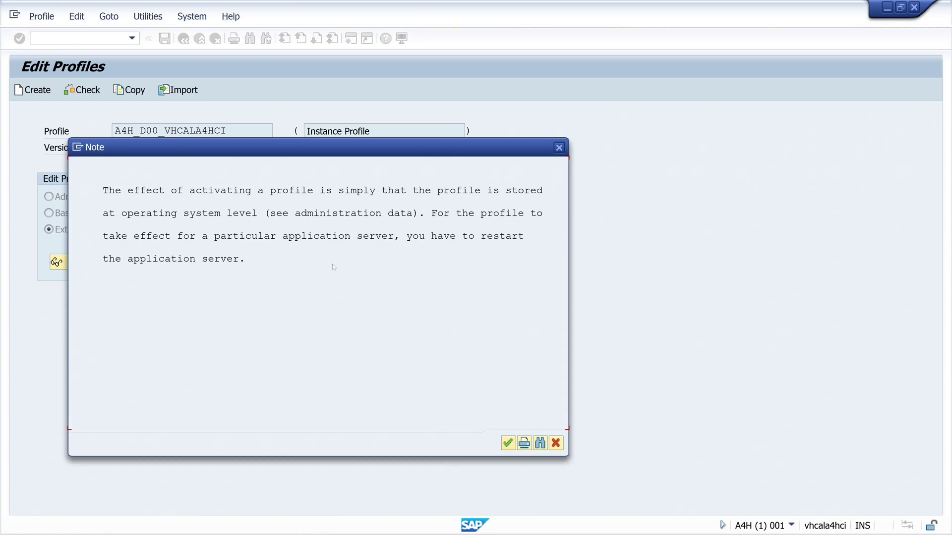
pyautogui.click(507, 442)
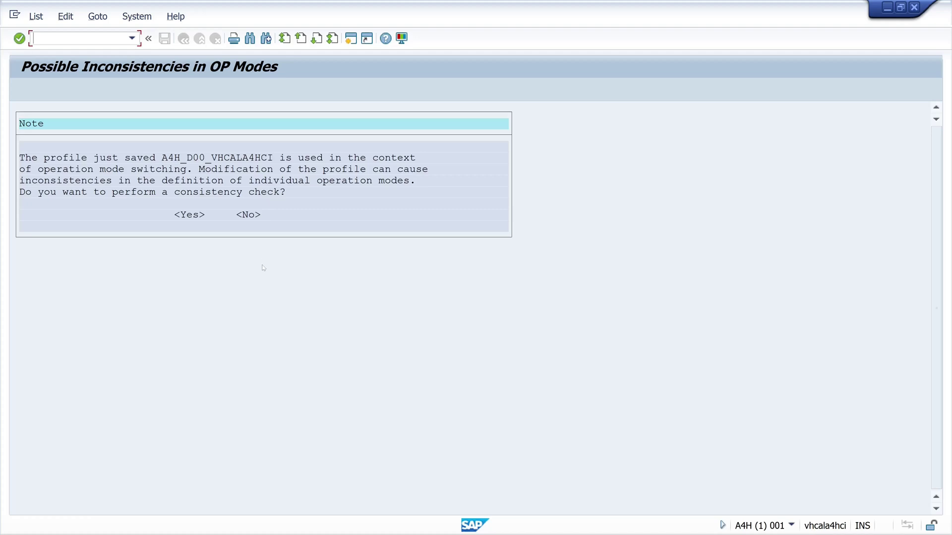
pyautogui.click(252, 215)
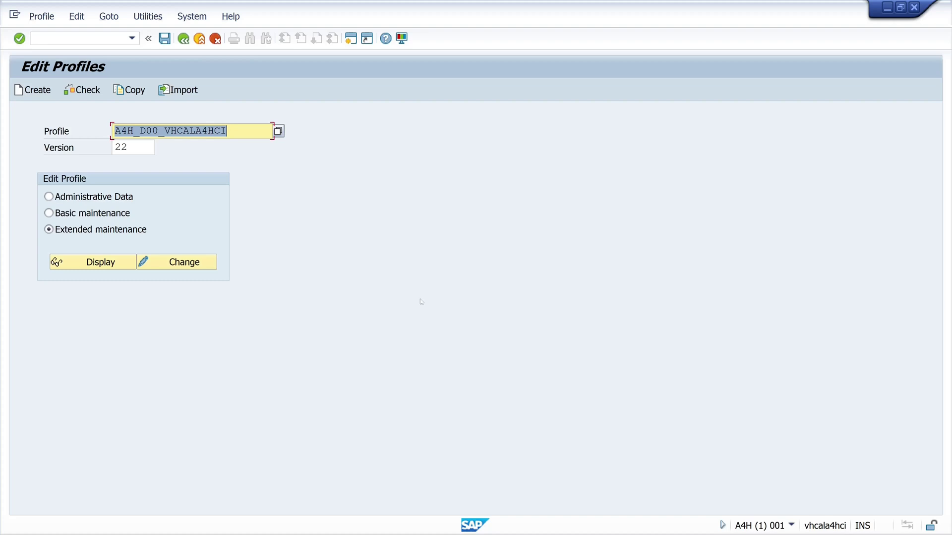
# Step: Restart the a4h container from Docker Desktop's container list
pyautogui.hotkey('alt', 'Tab')
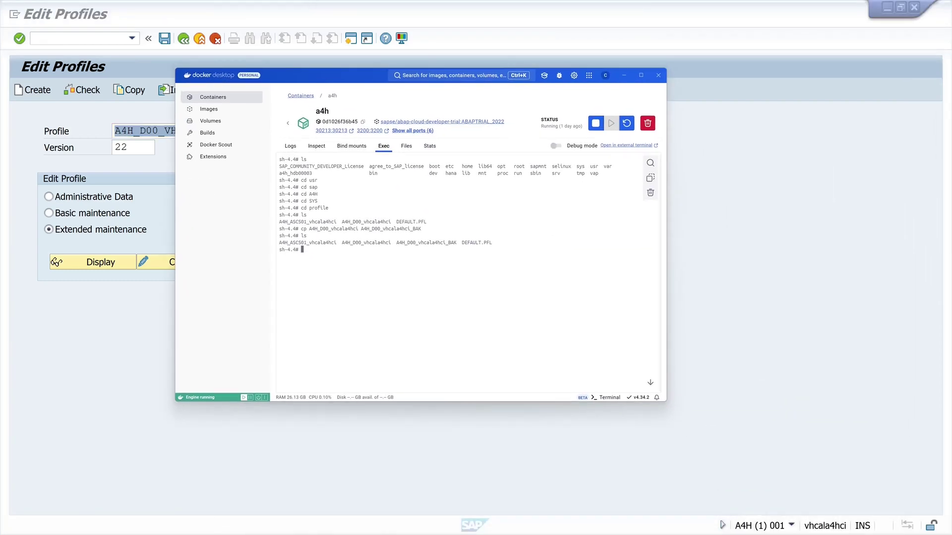
pyautogui.click(288, 124)
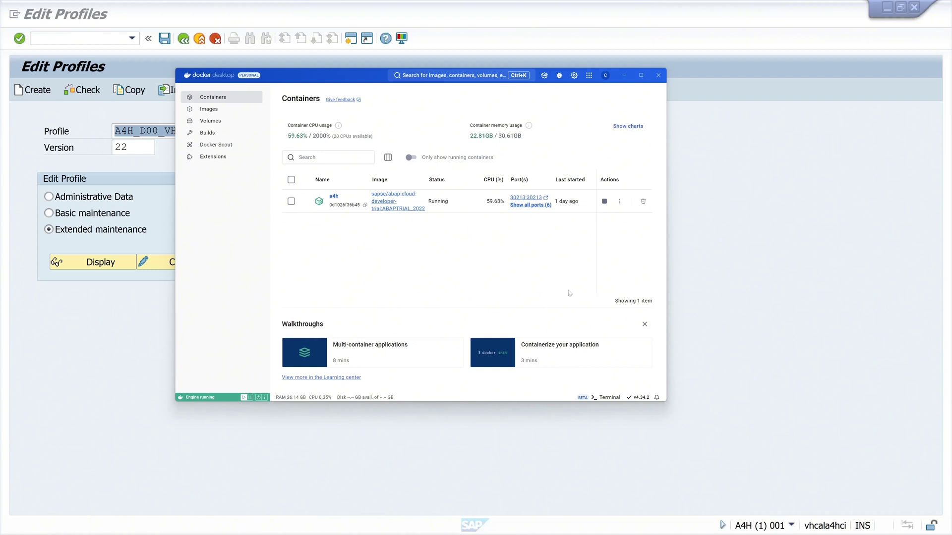
pyautogui.click(619, 202)
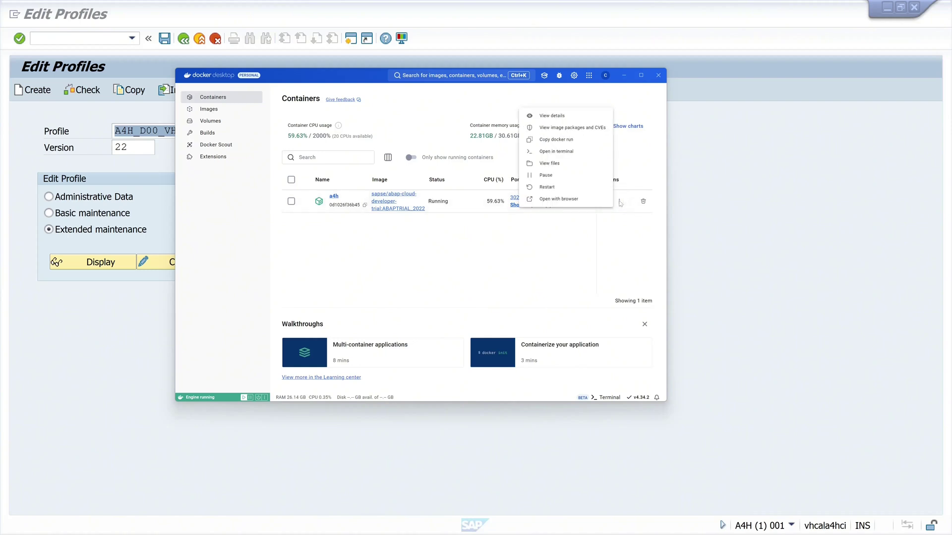
pyautogui.click(549, 187)
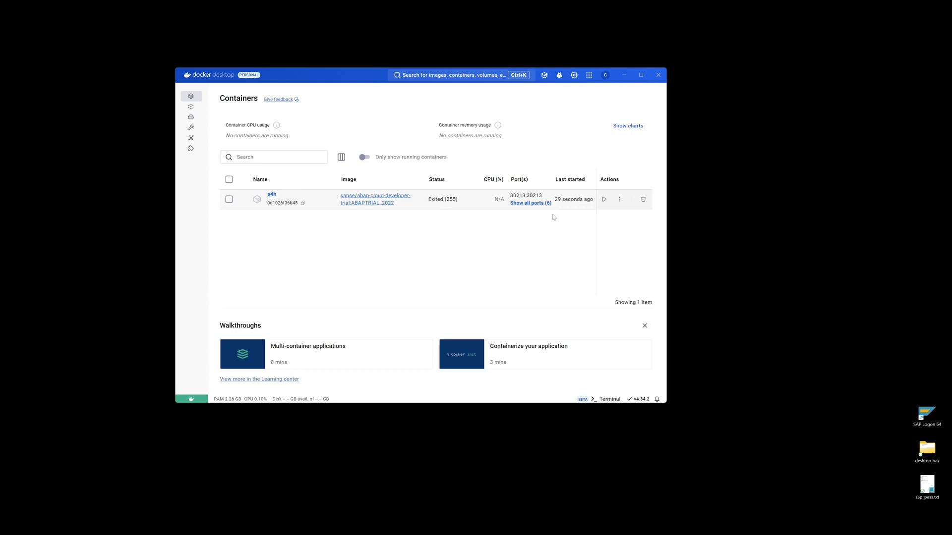
# Step: Start the a4h container, log on to A4H with the account password, and maximize Easy Access
pyautogui.click(604, 199)
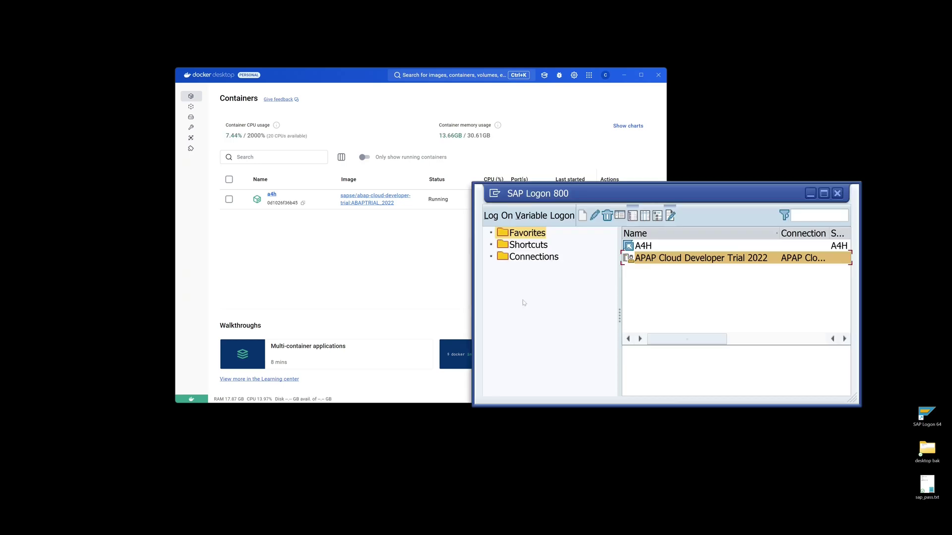
pyautogui.doubleClick(647, 246)
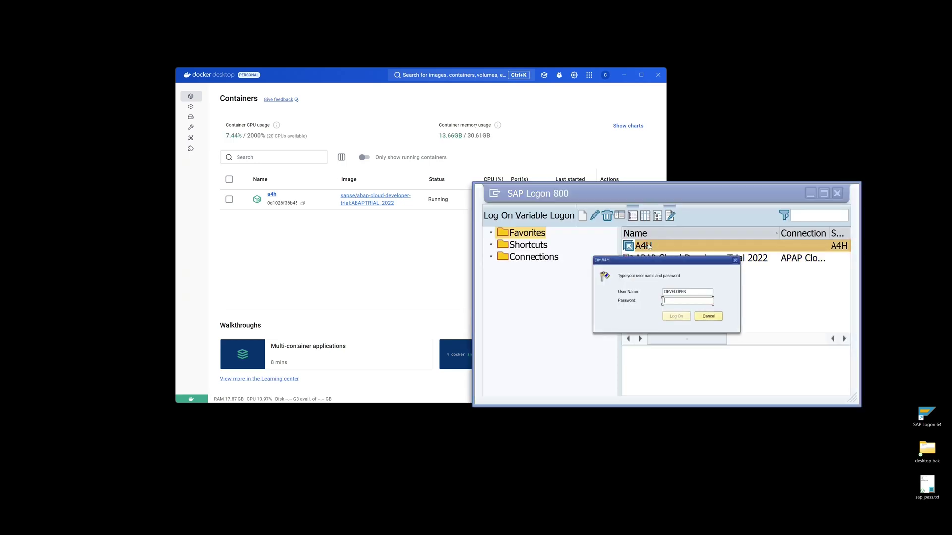
pyautogui.hotkey('ctrl', 'v')
pyautogui.click(677, 316)
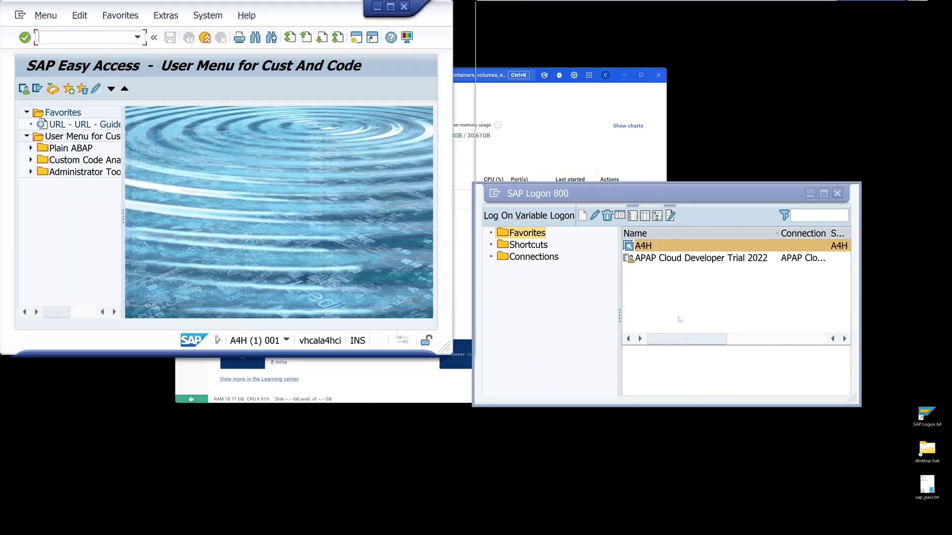
pyautogui.doubleClick(304, 12)
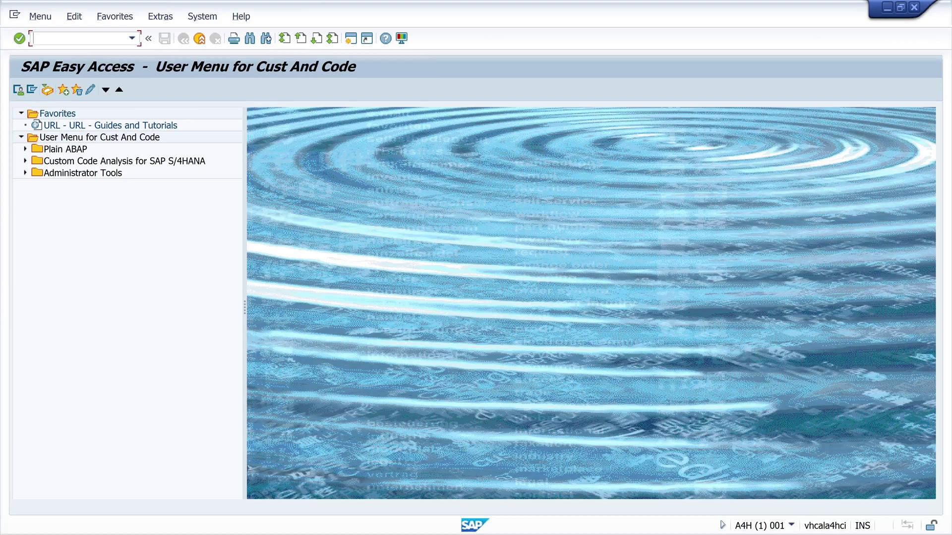
# Step: Open the instance's active parameter list with transaction TU02
pyautogui.write('tu02')
pyautogui.press('Return')
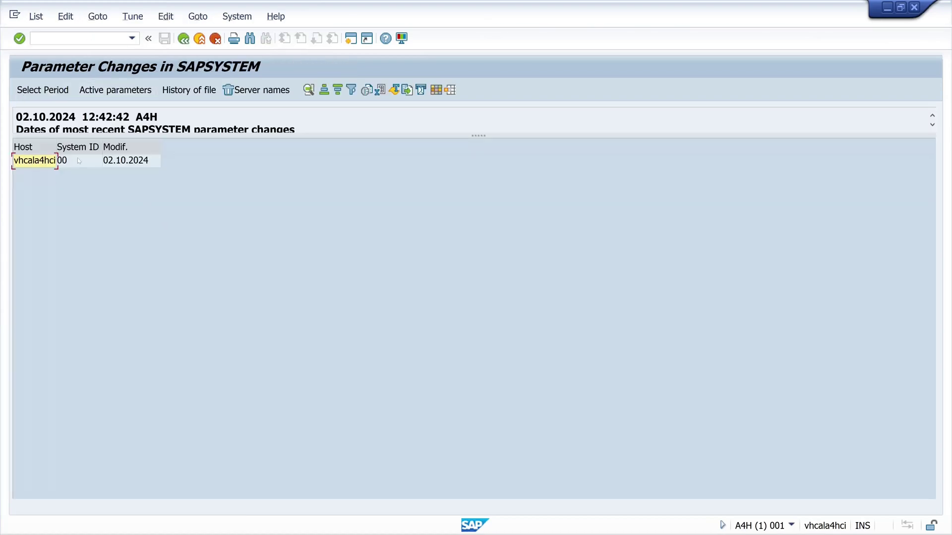
pyautogui.click(81, 161)
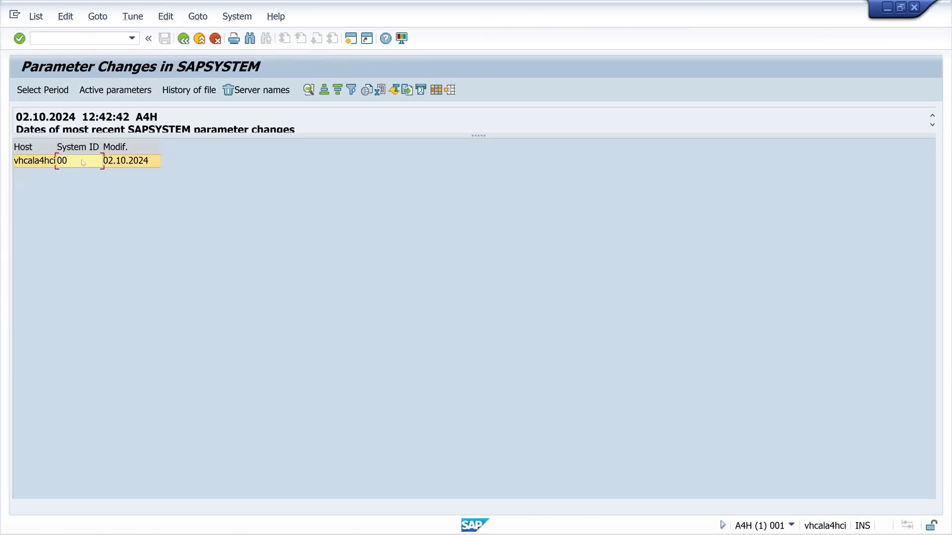
pyautogui.click(115, 91)
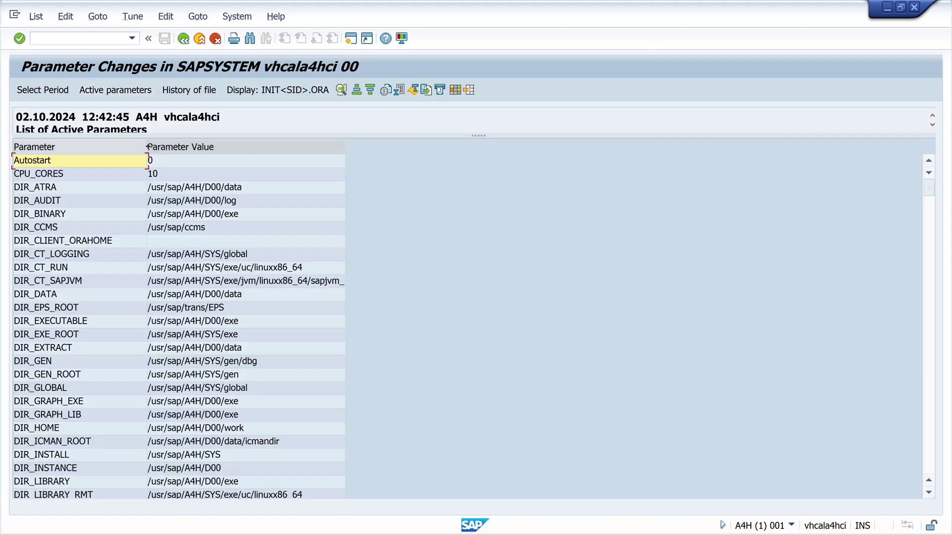
# Step: Find rdisp/gui_auto_logout in the Parameter column and confirm its active value is 0
pyautogui.rightClick(121, 145)
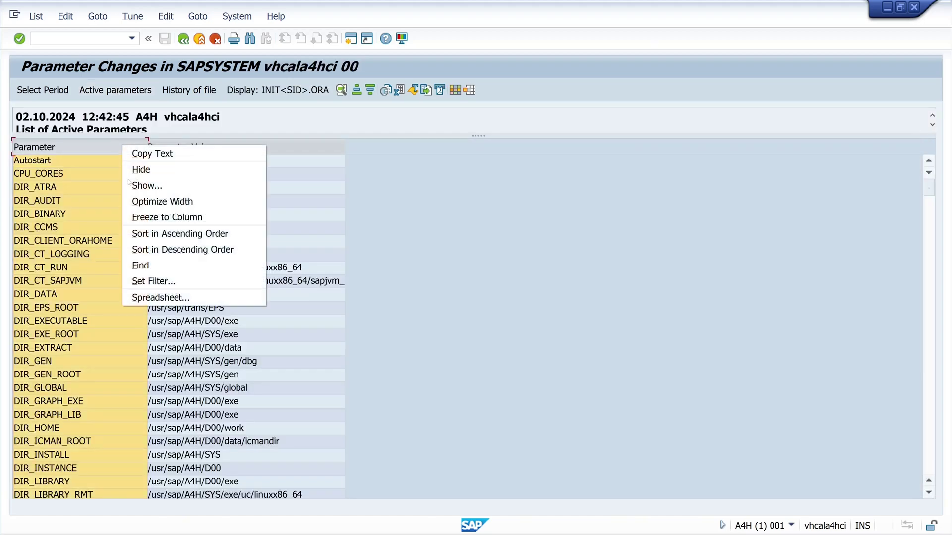
pyautogui.click(144, 265)
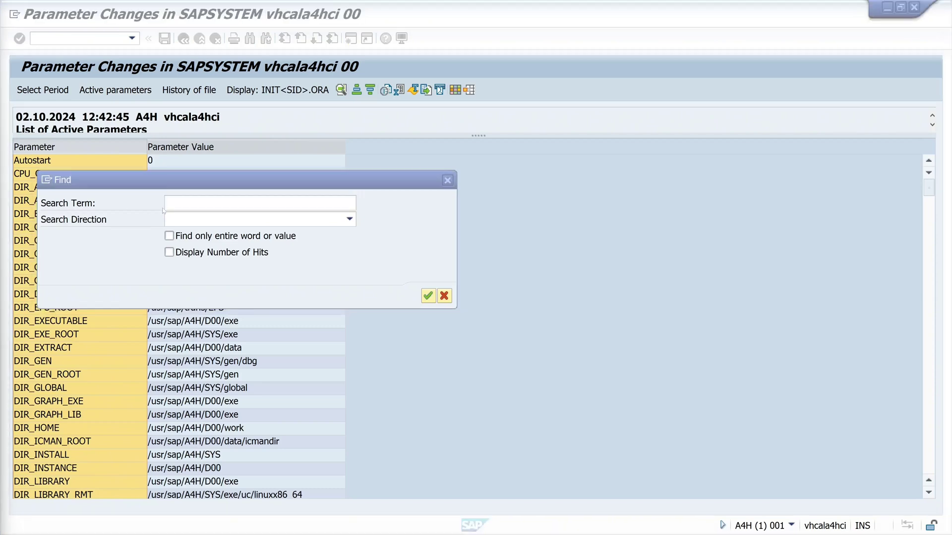
pyautogui.write('rdisp/gui_auto_logout')
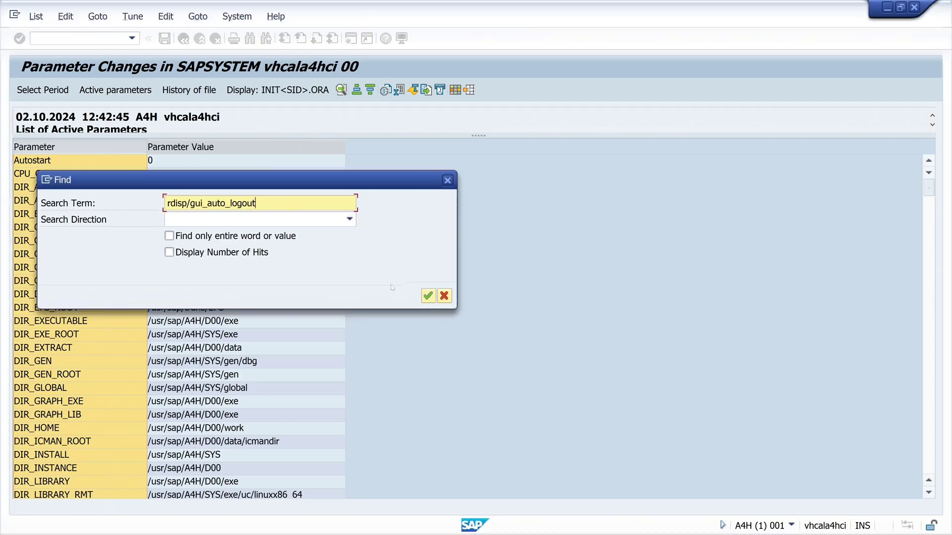
pyautogui.click(428, 296)
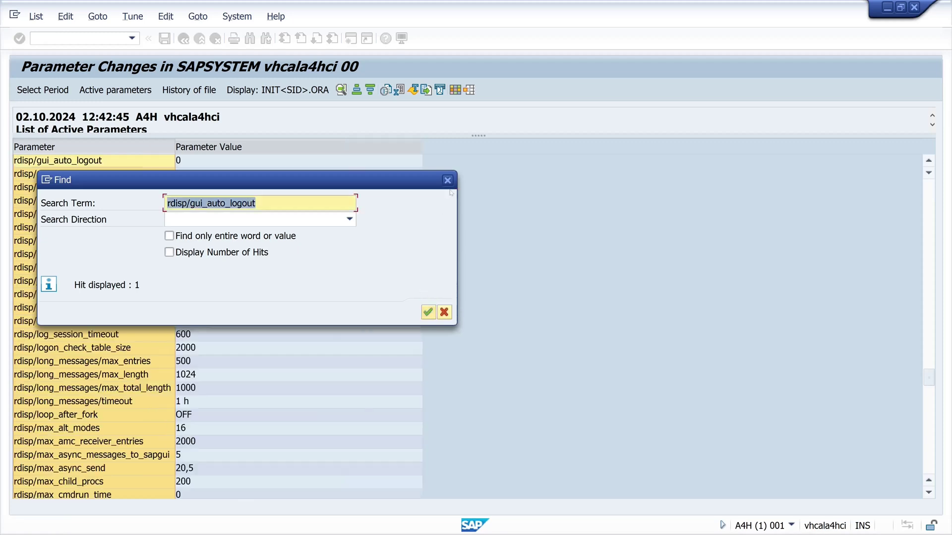
pyautogui.click(448, 180)
pyautogui.click(55, 162)
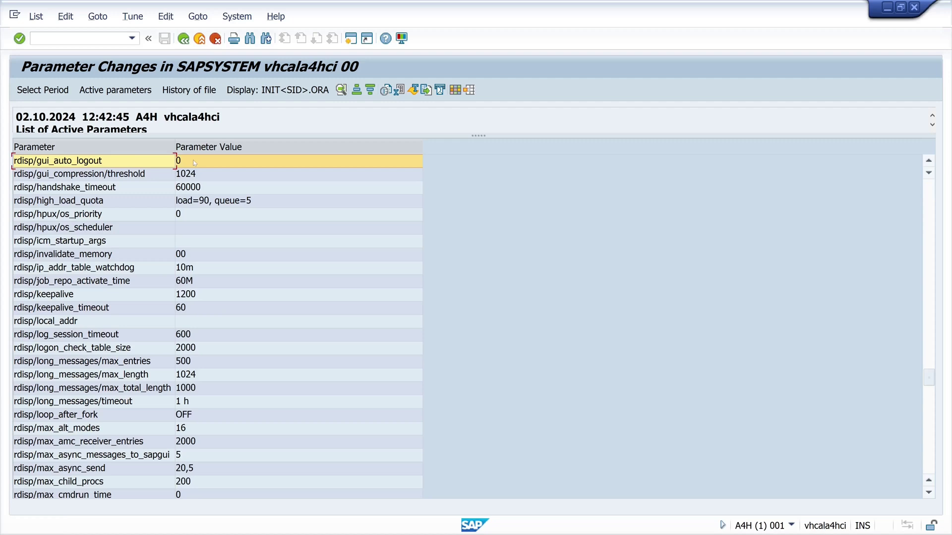
pyautogui.click(193, 160)
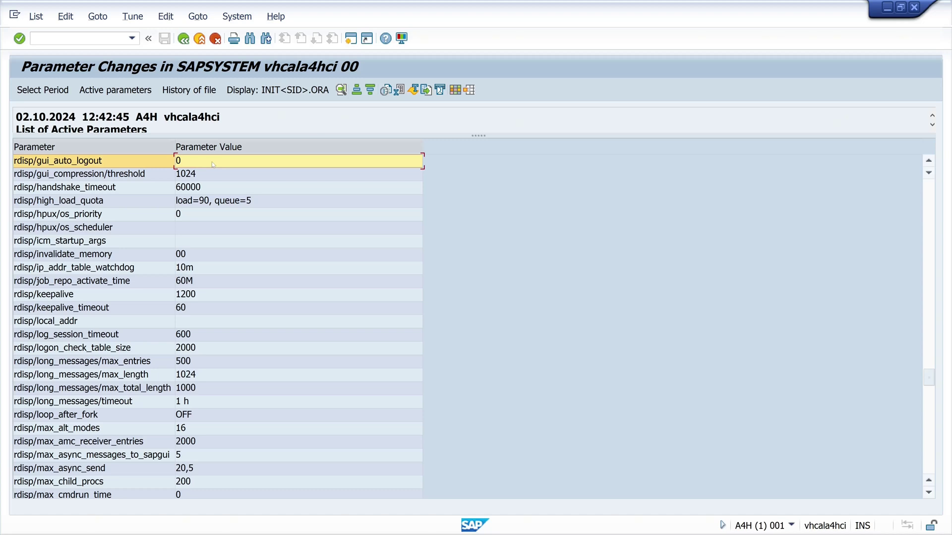
# Step: Display rdisp/gui_auto_logout in RZ11 and check its change-value form, cancelling without changes
pyautogui.click(80, 38)
pyautogui.write('/nrz11')
pyautogui.press('Return')
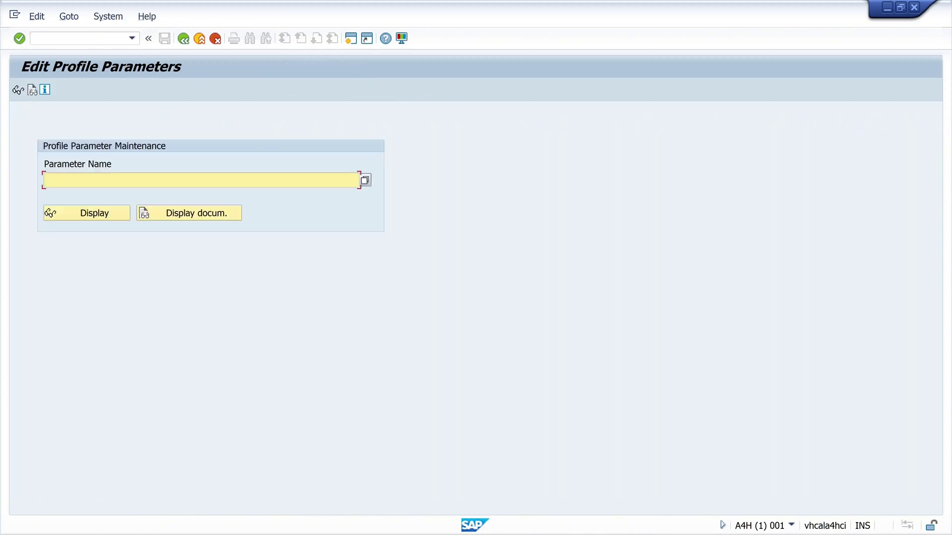
pyautogui.write('rdisp/gui_auto_logout')
pyautogui.click(107, 216)
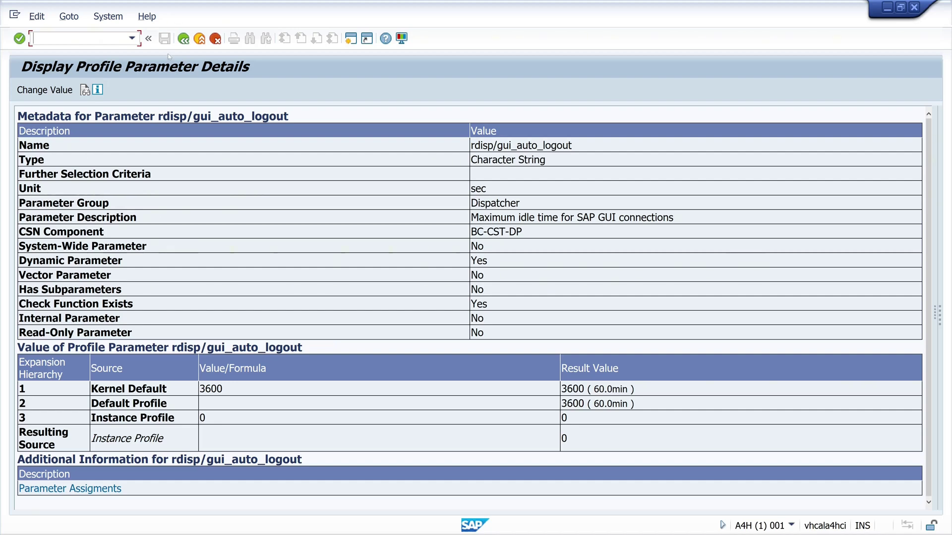
pyautogui.click(44, 90)
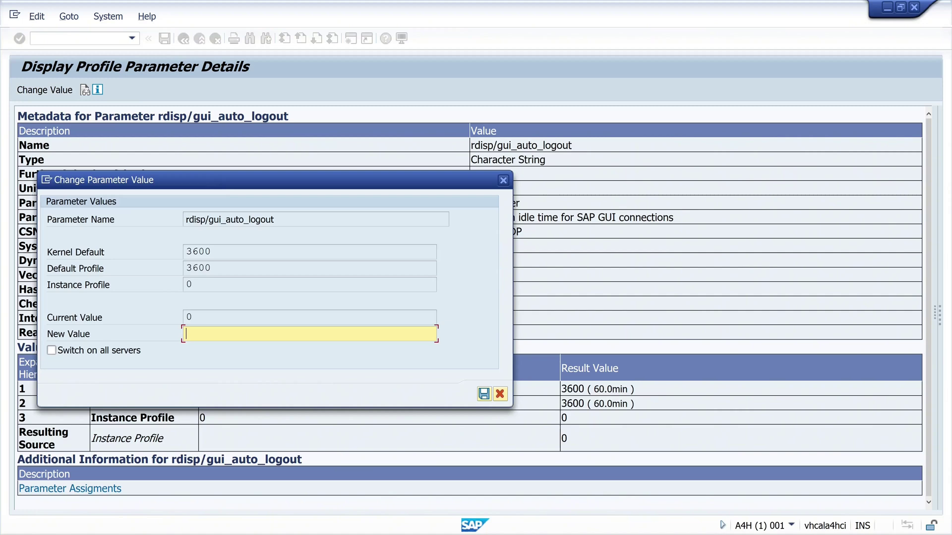
pyautogui.click(504, 180)
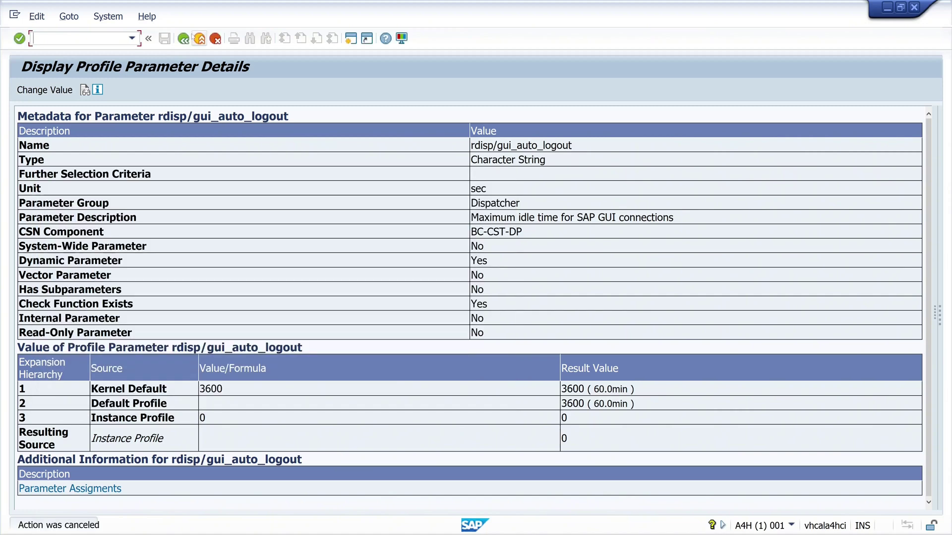
# Step: Return to the RZ11 entry screen and open the a4h container's actions in Docker Desktop
pyautogui.click(183, 39)
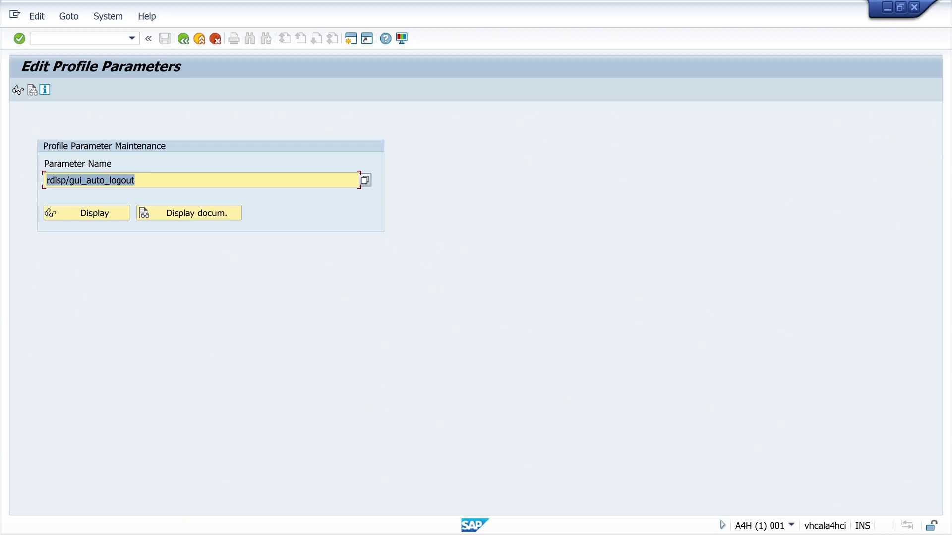
pyautogui.hotkey('alt', 'Tab')
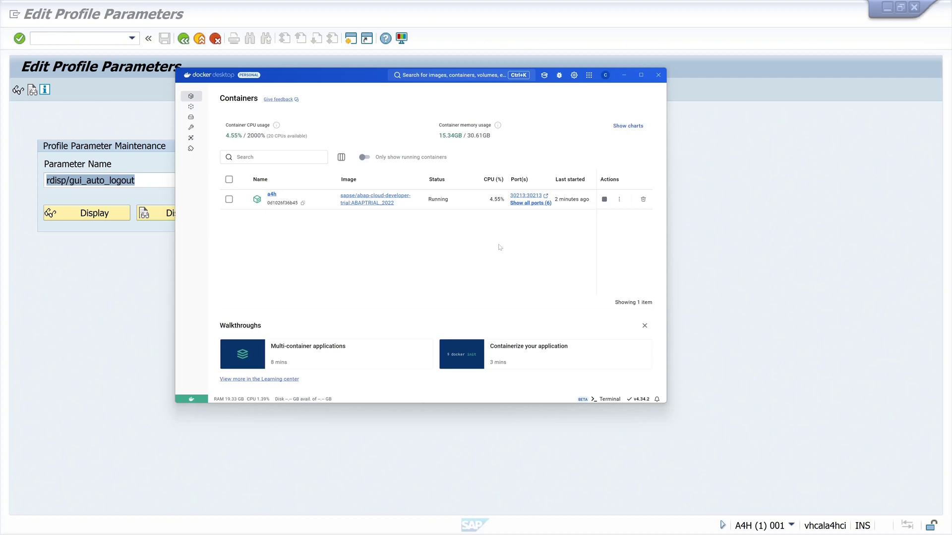
pyautogui.click(618, 200)
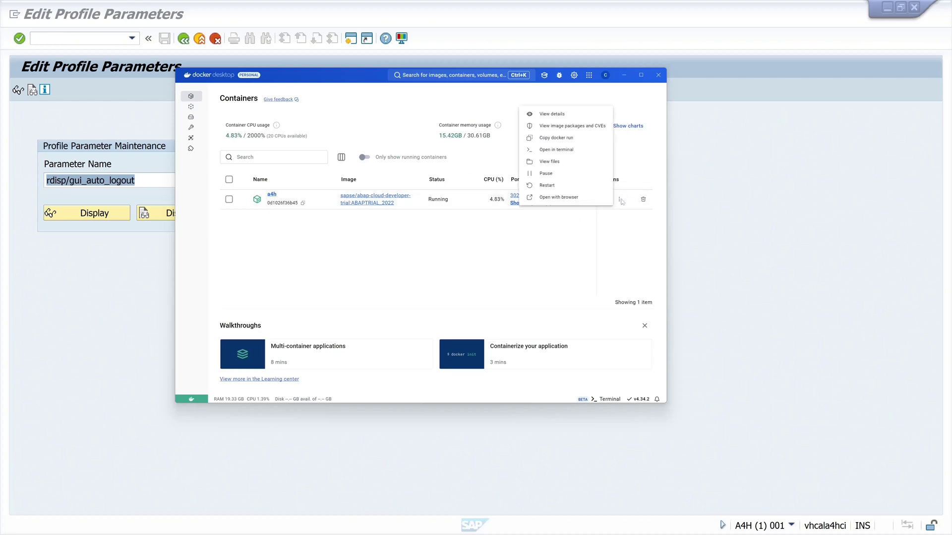